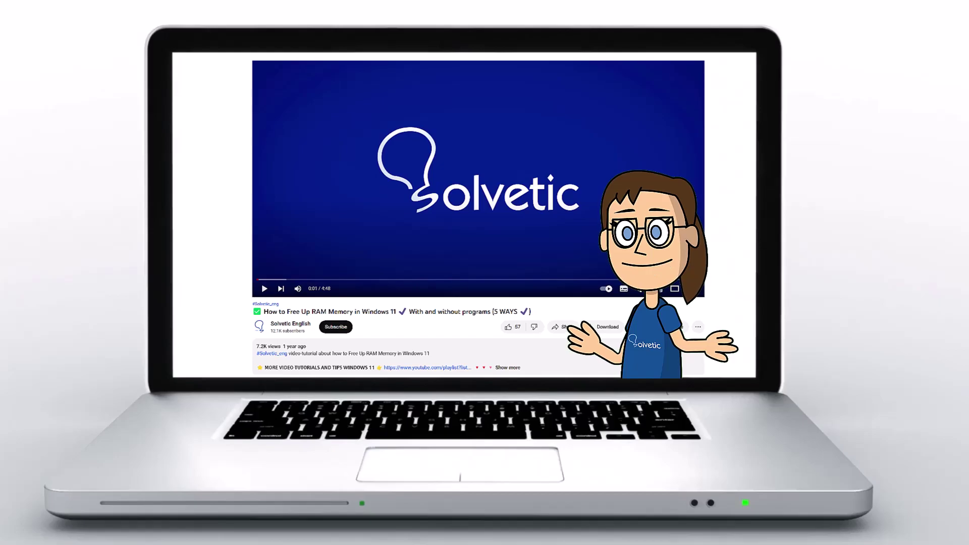
click(515, 369)
scroll(478, 218, down, 2)
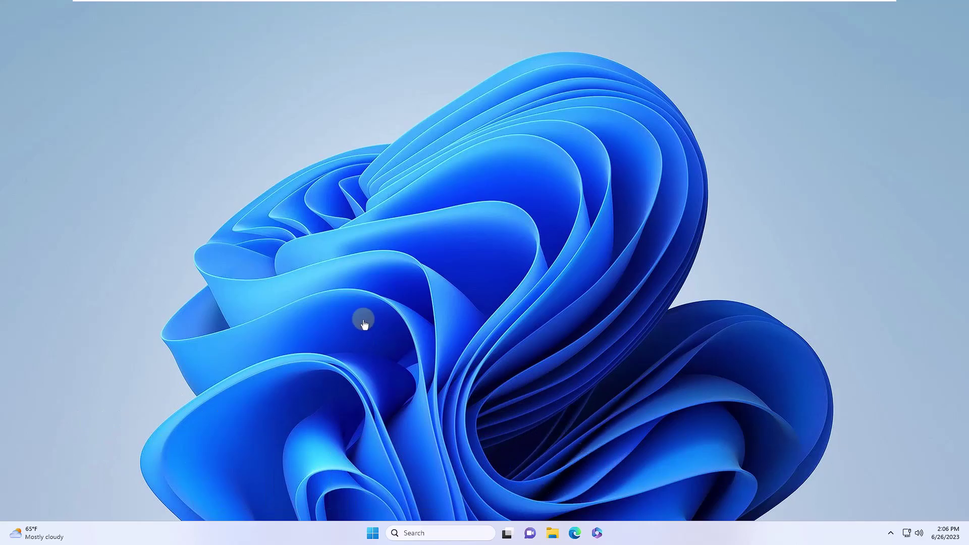
Restart the PC into Advanced startup from the system's Recovery settings
click(373, 534)
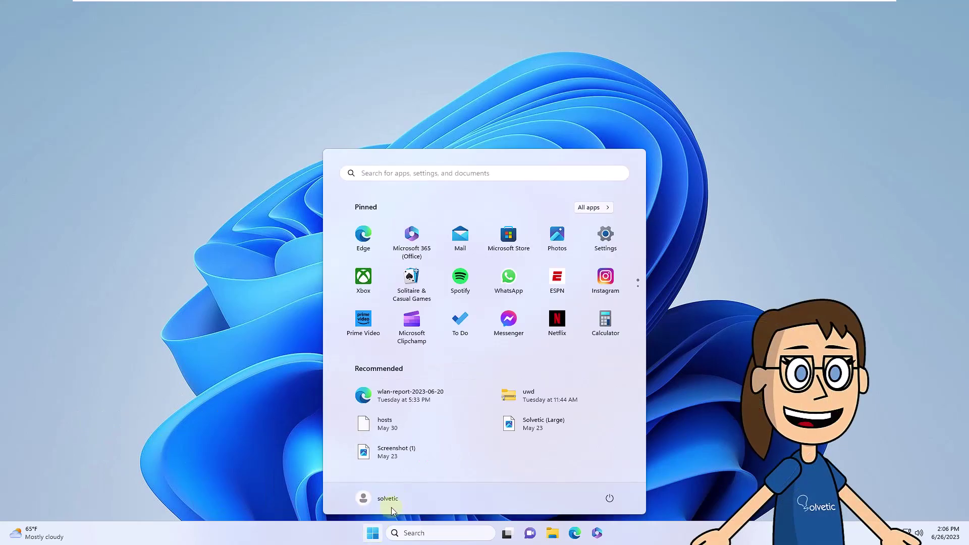
click(604, 239)
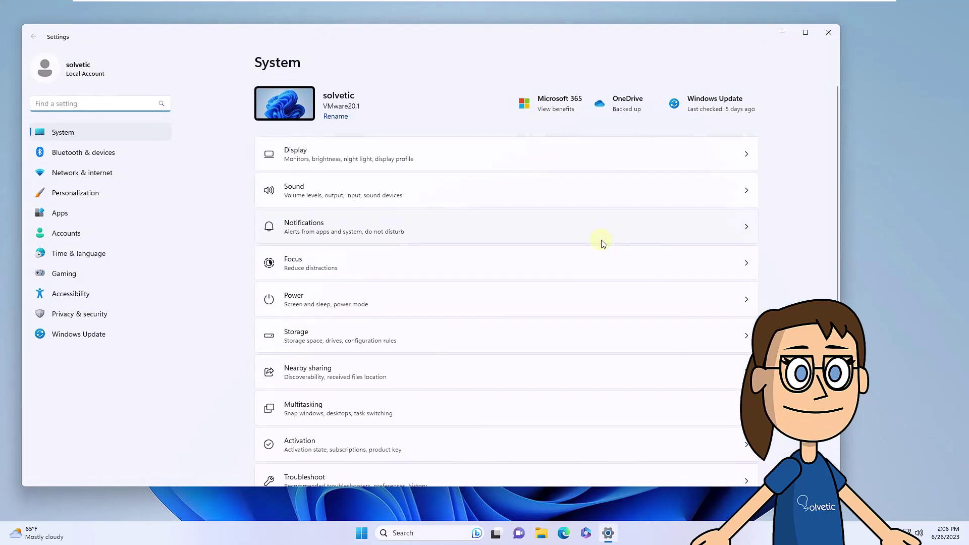
scroll(600, 253, down, 4)
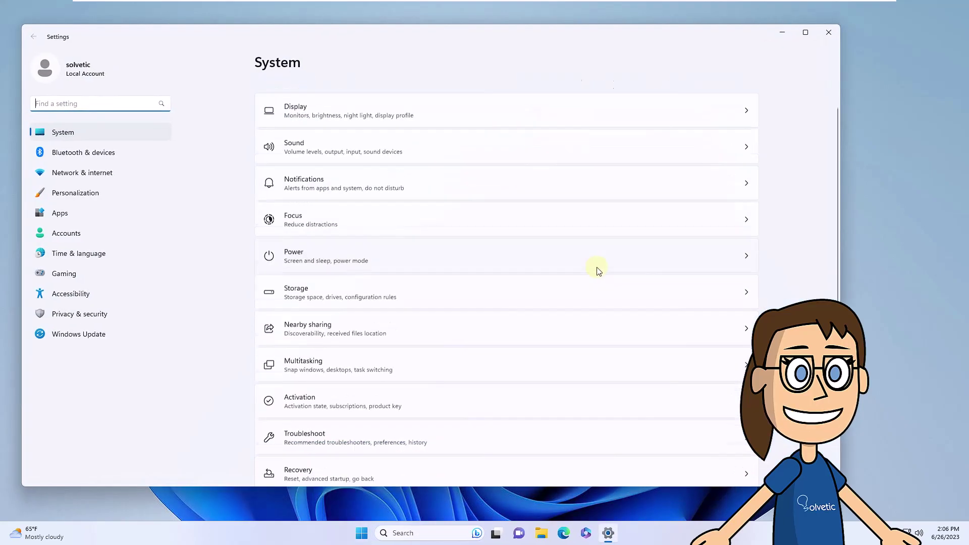
click(561, 341)
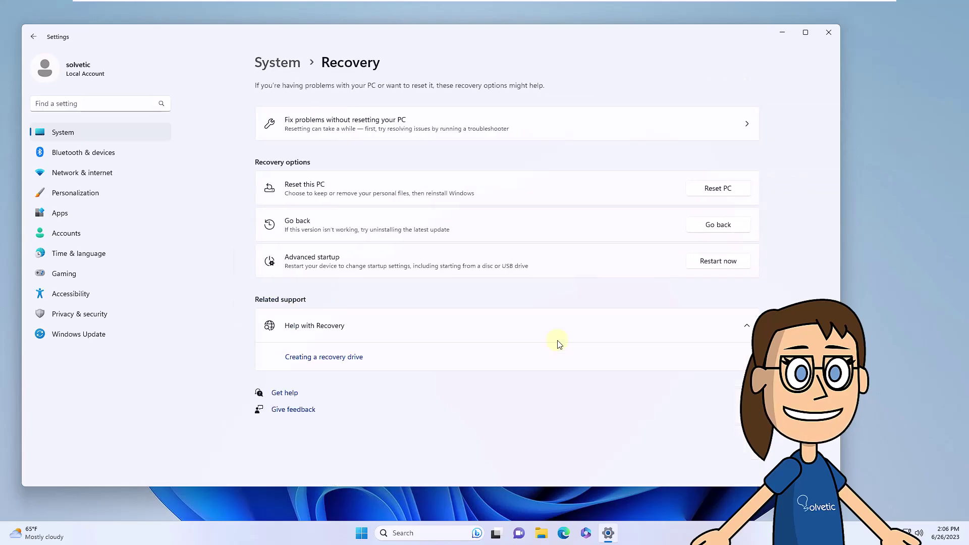
click(697, 268)
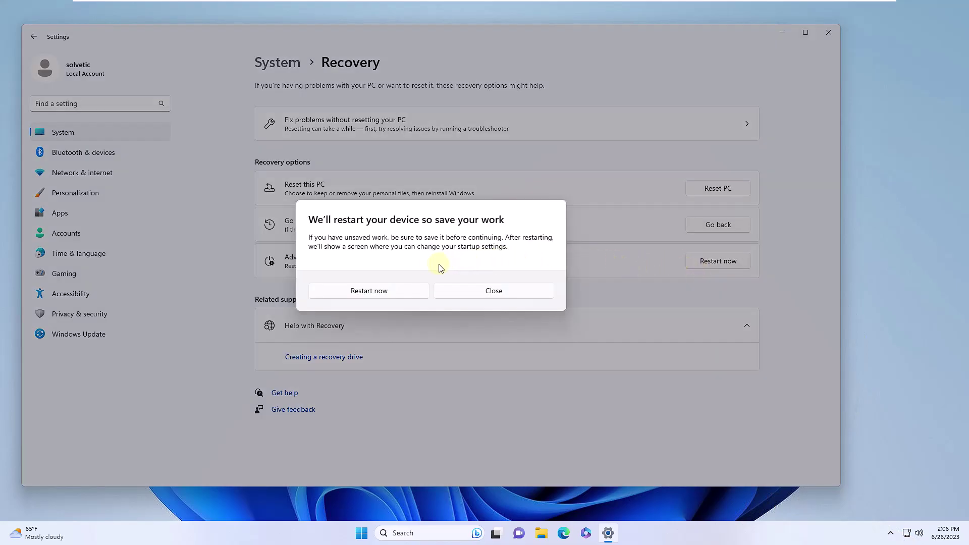
click(379, 297)
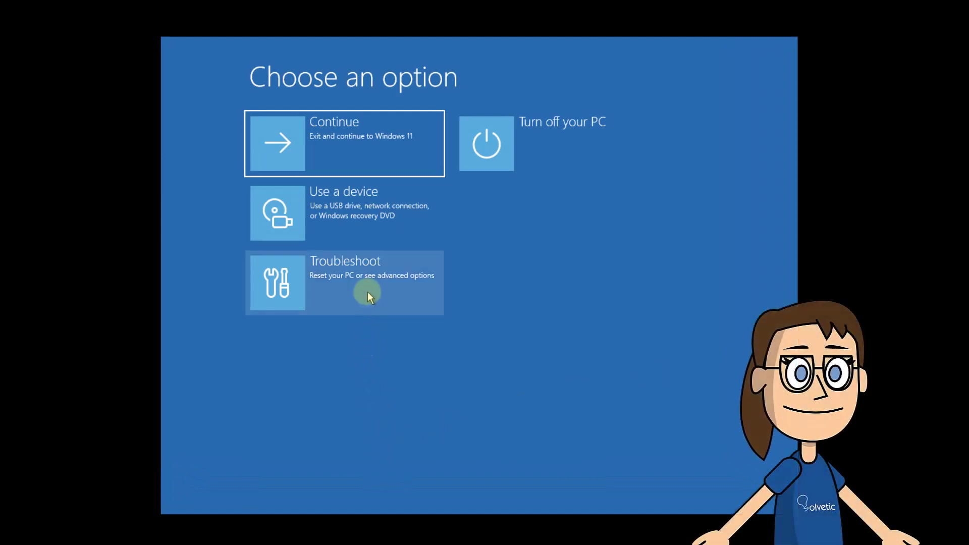
Restart into Startup Settings through the advanced troubleshooting options and enable Safe Mode
click(367, 291)
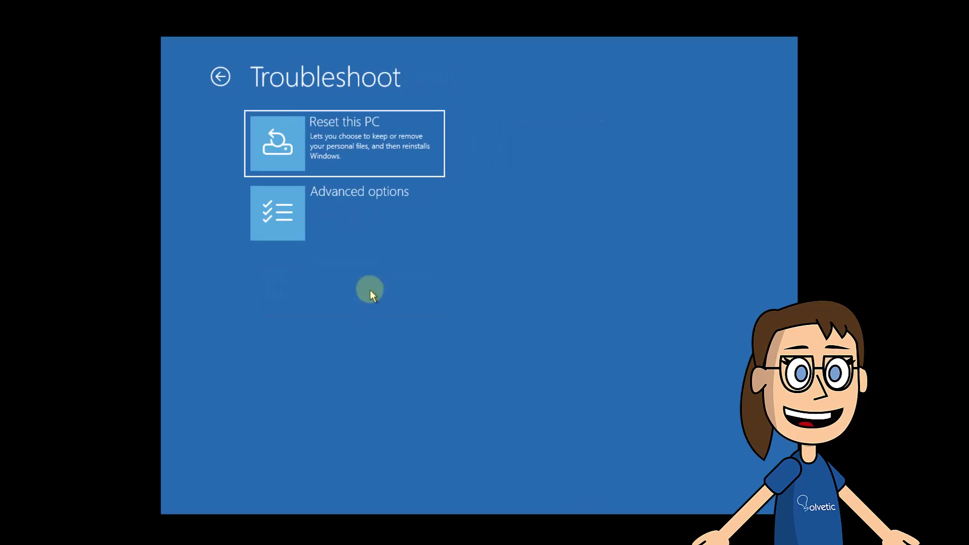
click(372, 218)
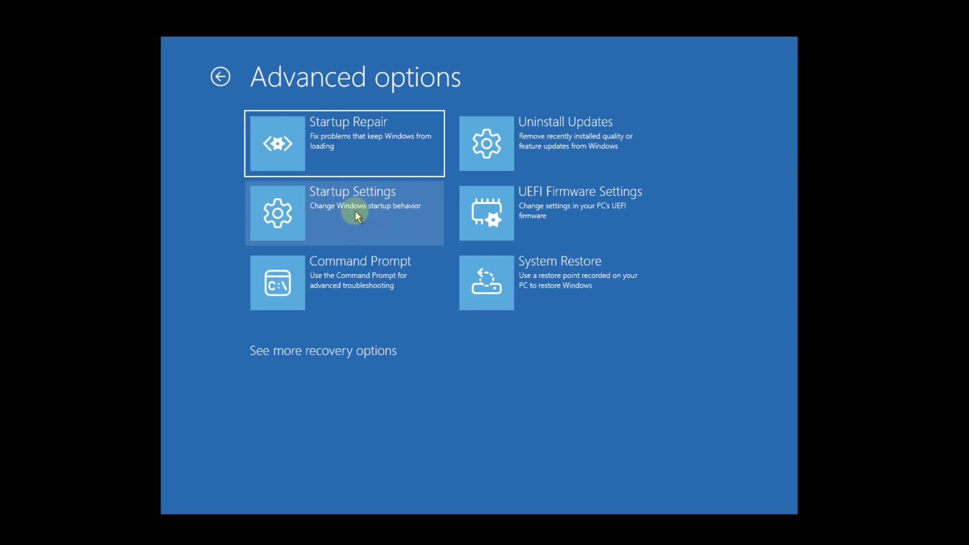
click(356, 212)
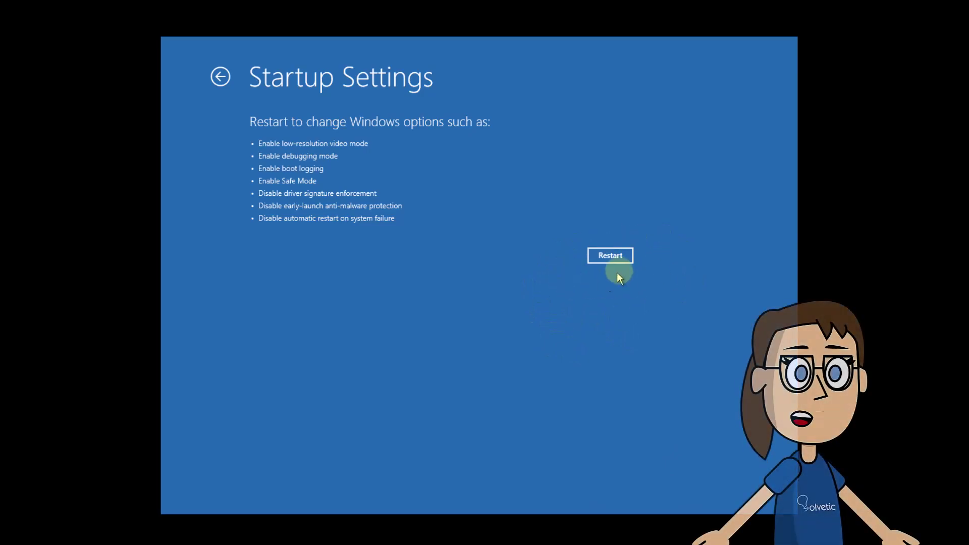
click(612, 256)
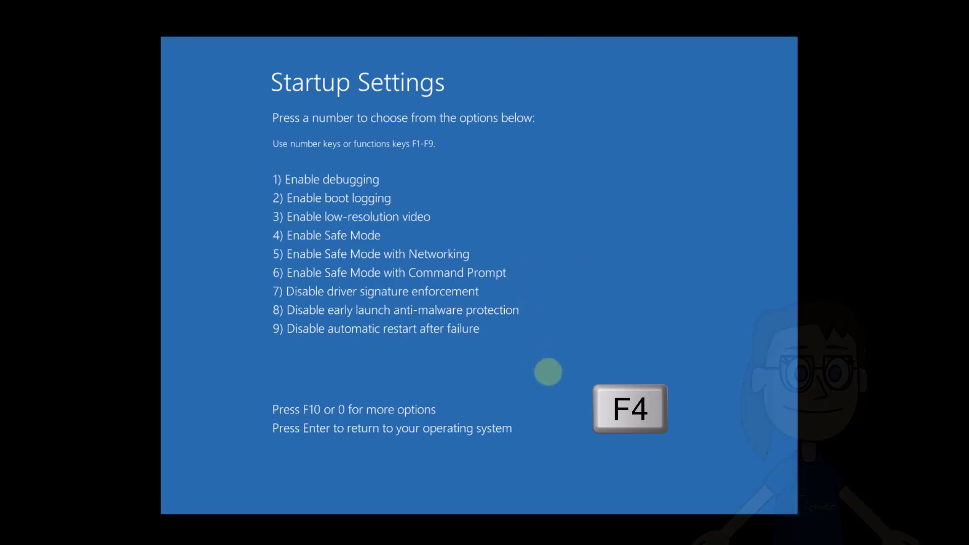
key(F4)
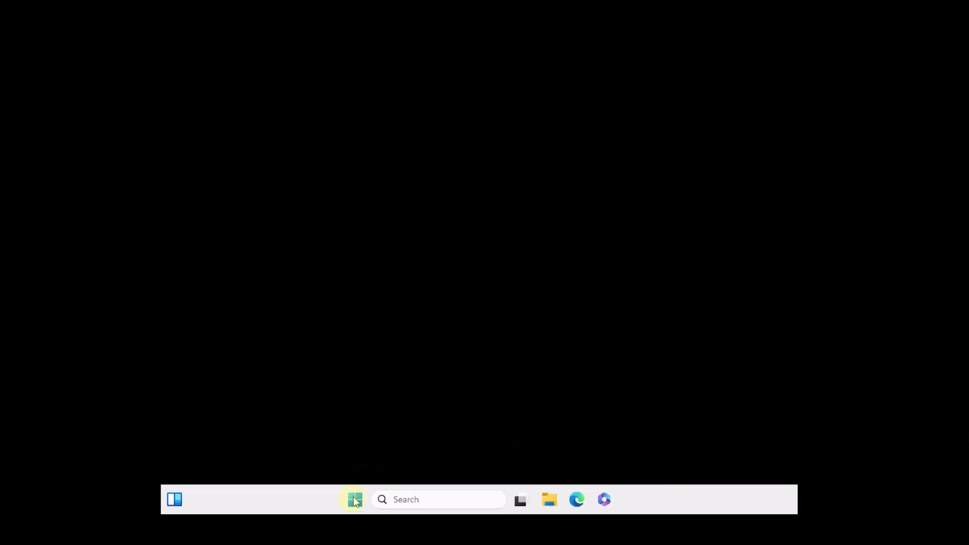
click(355, 499)
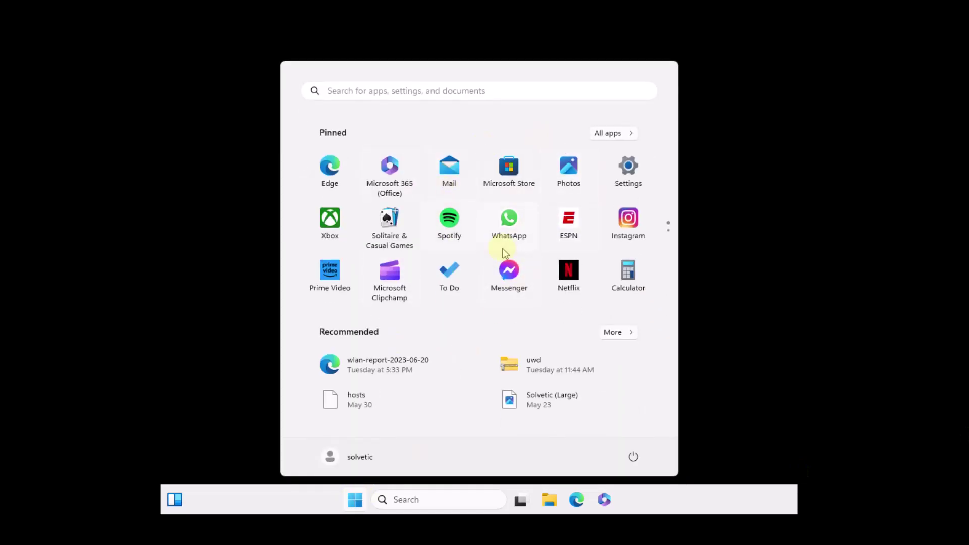
scroll(505, 252, down, 1)
click(731, 231)
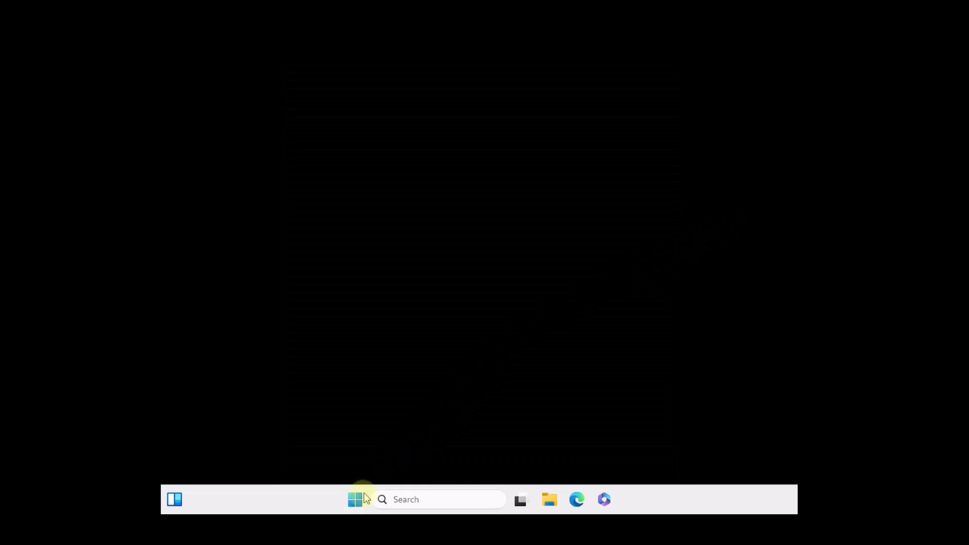
Restart the PC to leave Safe Mode and dismiss the lock screen to return to the desktop
click(353, 504)
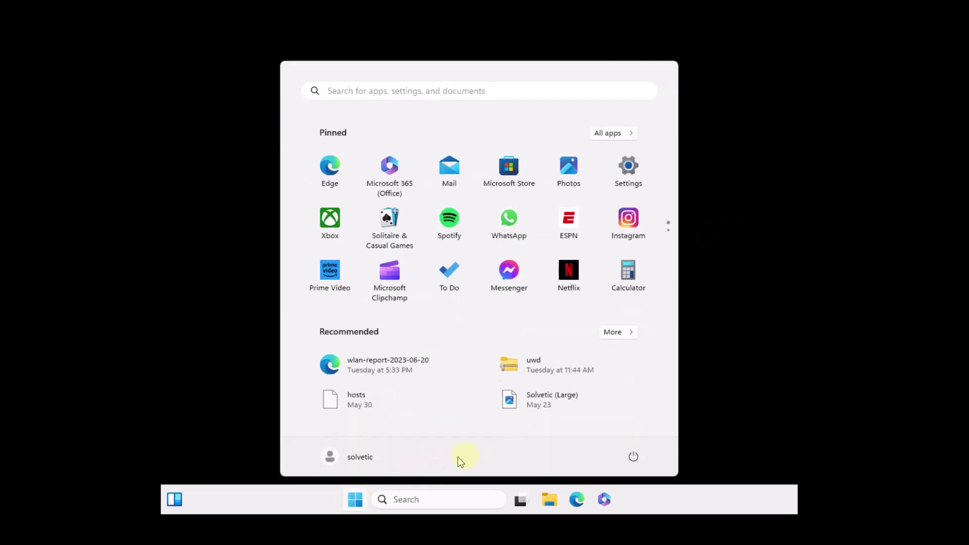
click(633, 455)
click(642, 438)
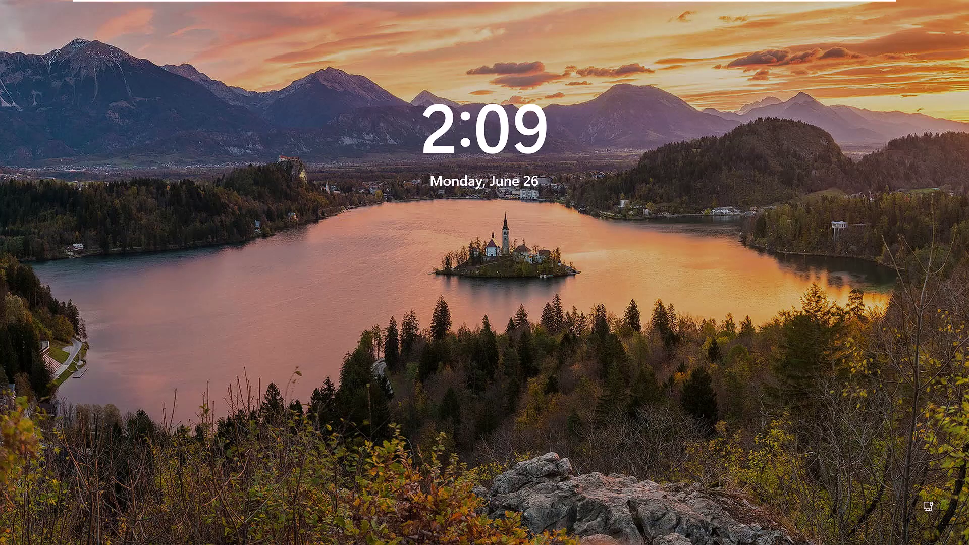
key(Return)
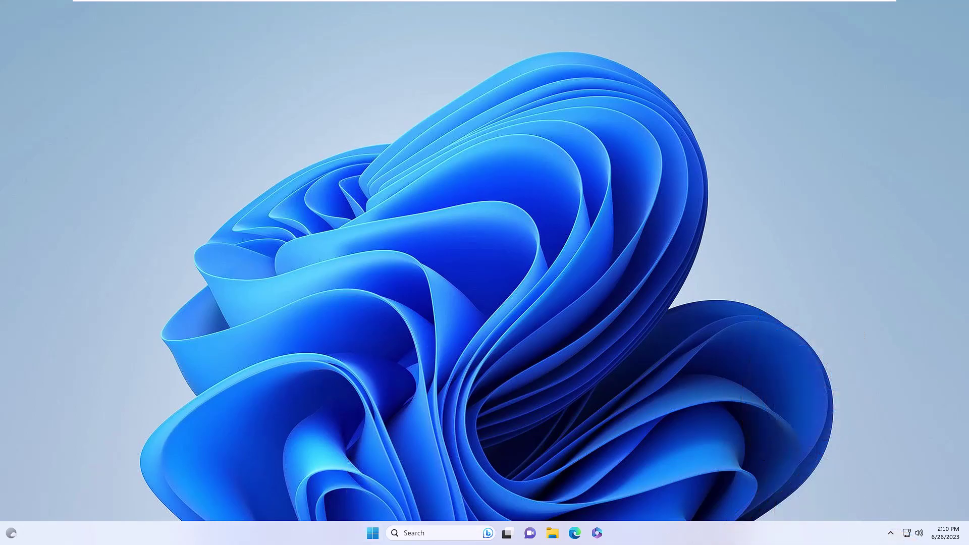
Open Event Viewer and display the System log under Windows Logs
key(super+x)
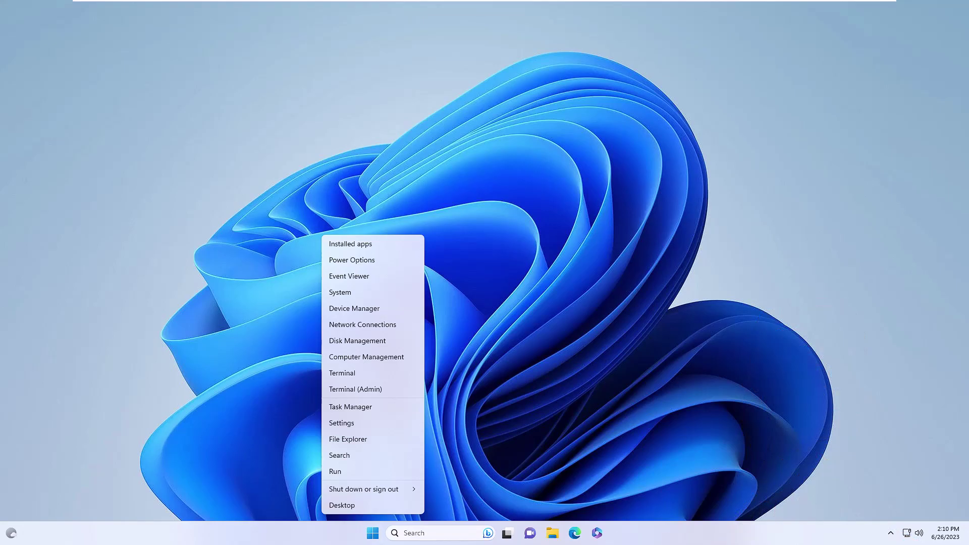
click(397, 278)
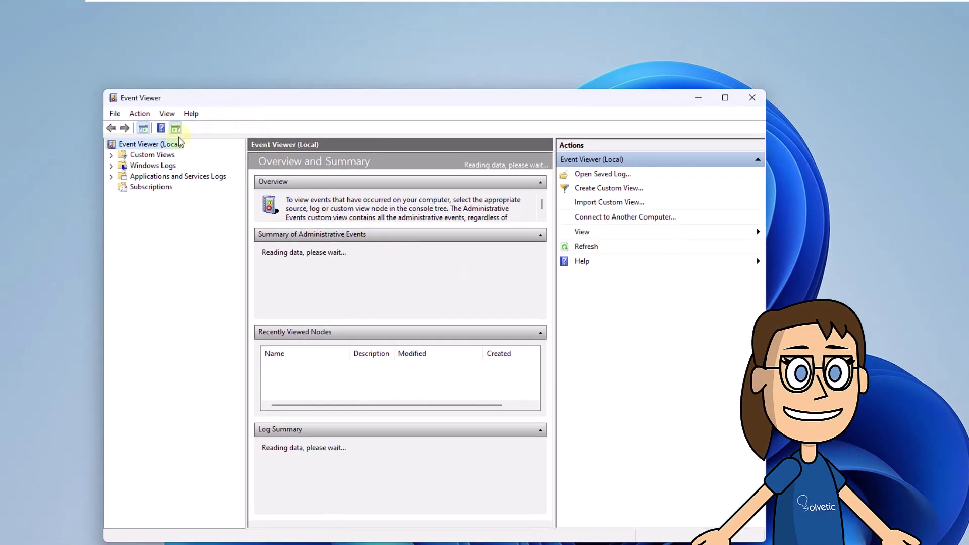
click(110, 165)
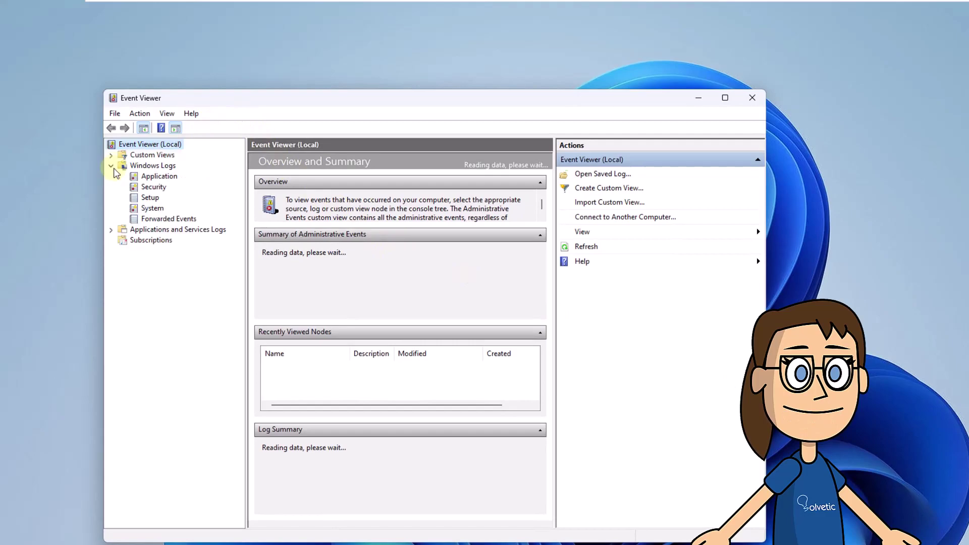
click(152, 209)
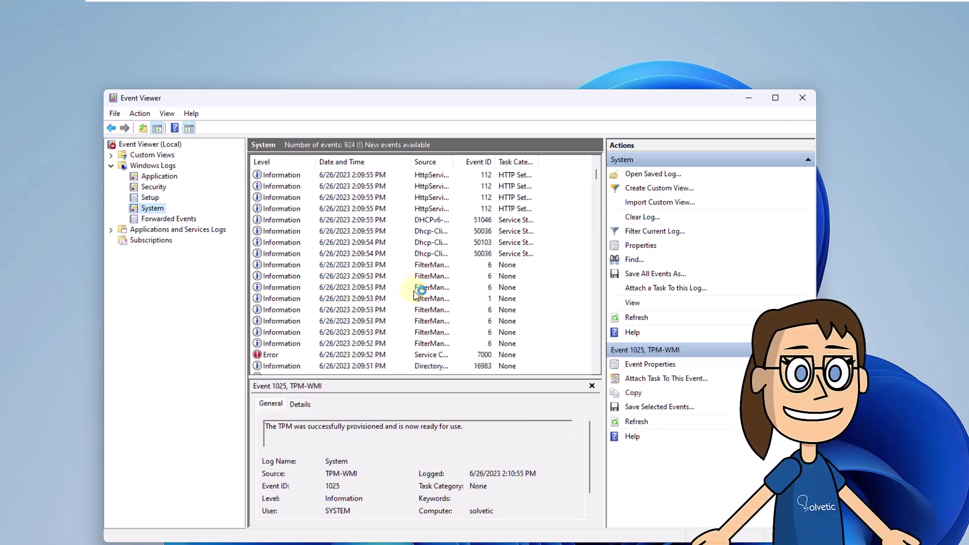
Examine the general details of the Service Control Manager error with event ID 7000, and close Event Viewer
scroll(414, 294, down, 5)
scroll(383, 275, up, 2)
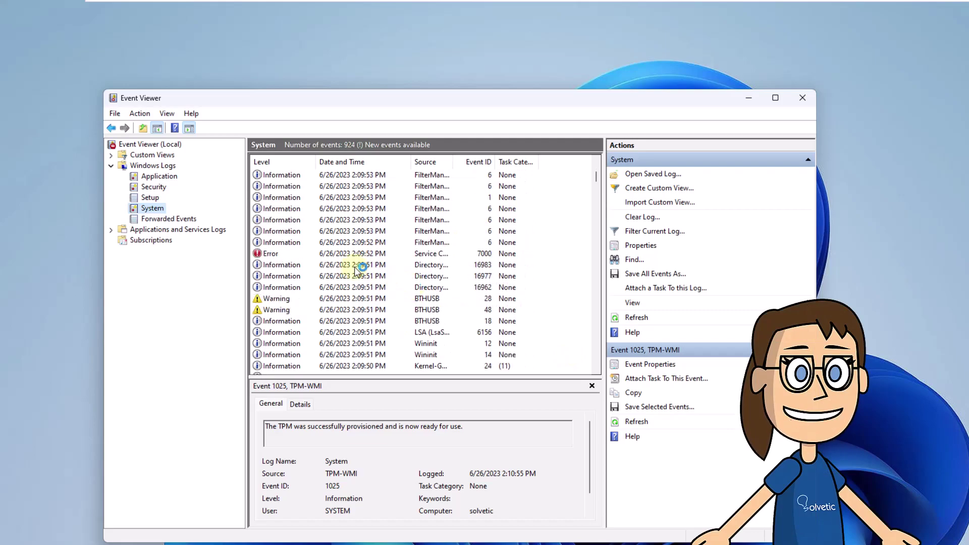
click(323, 257)
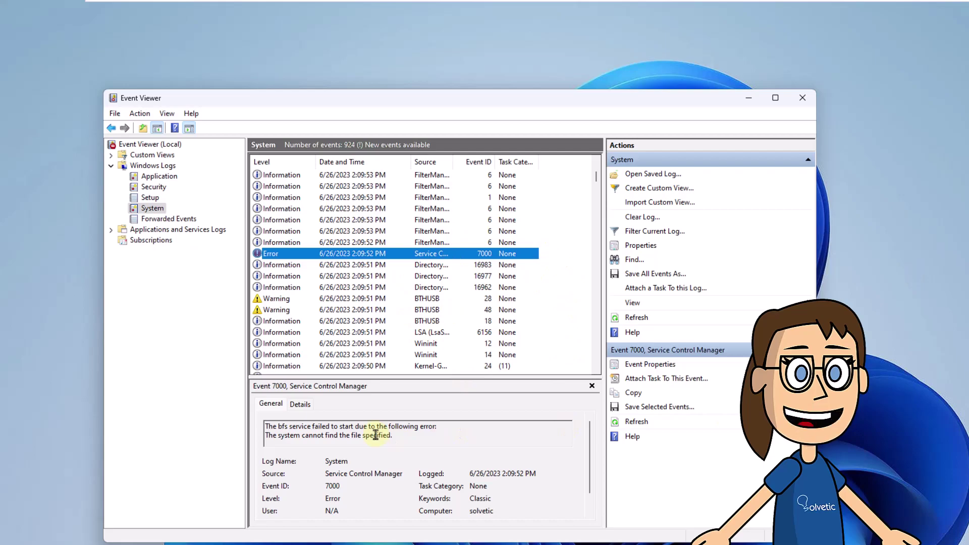
scroll(385, 427, down, 1)
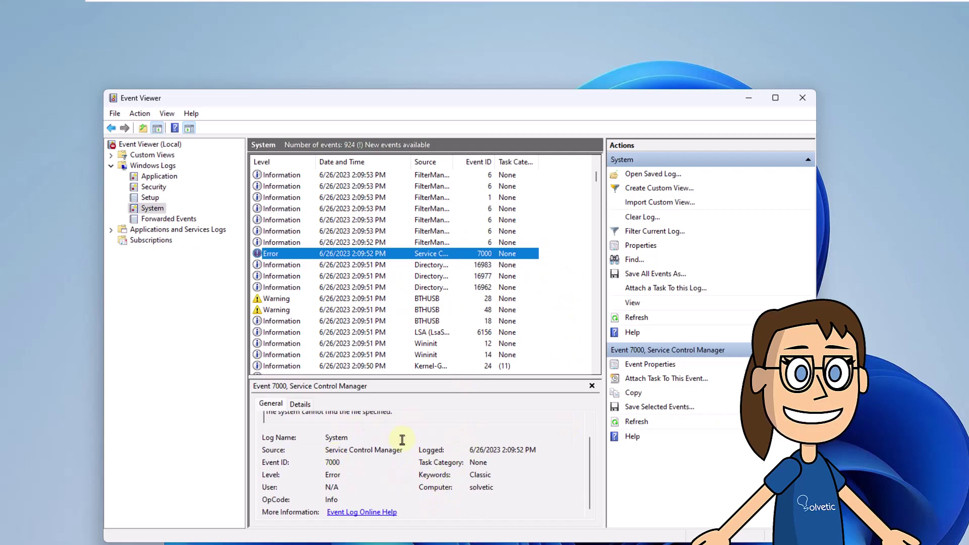
scroll(402, 440, up, 1)
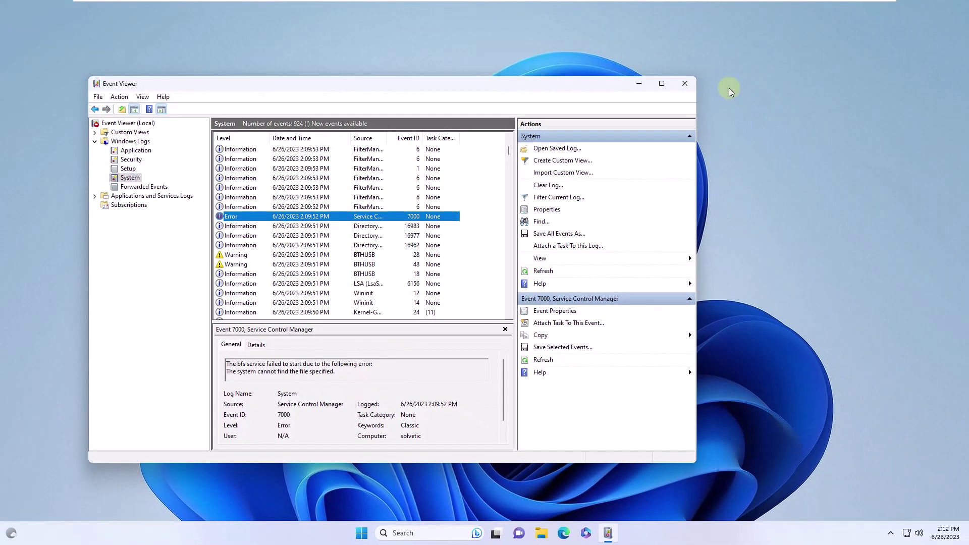
click(685, 83)
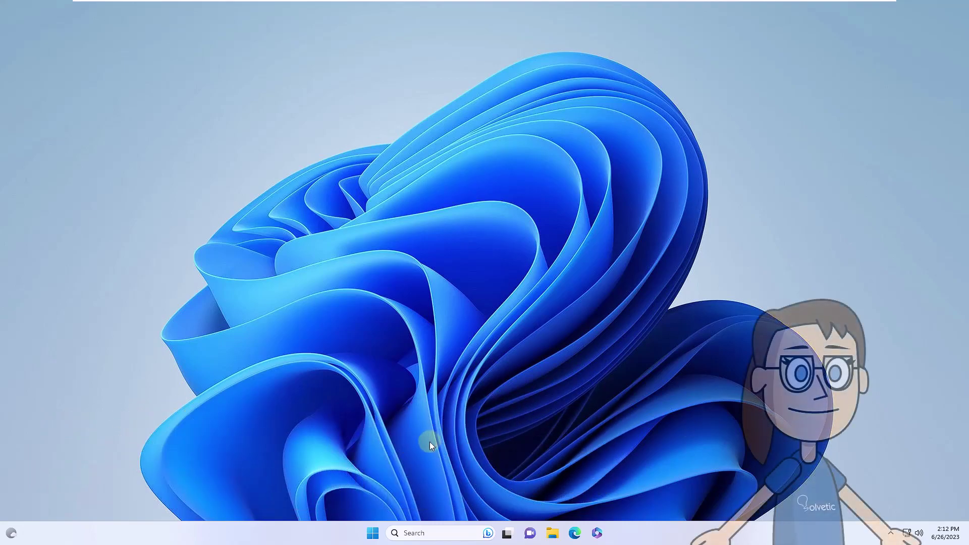
Find and open Windows Memory Diagnostic, and restart immediately to check for memory problems
click(373, 534)
text(memory)
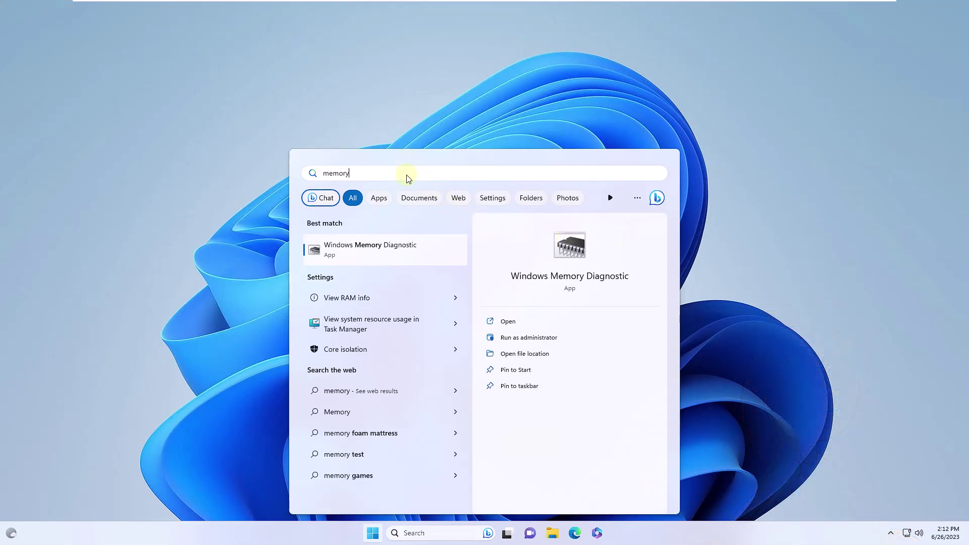
click(392, 251)
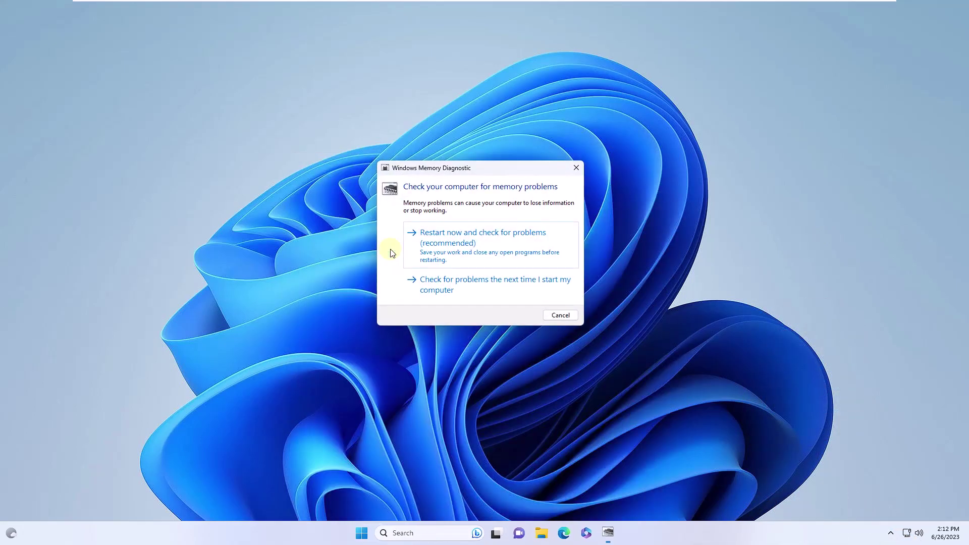
click(512, 244)
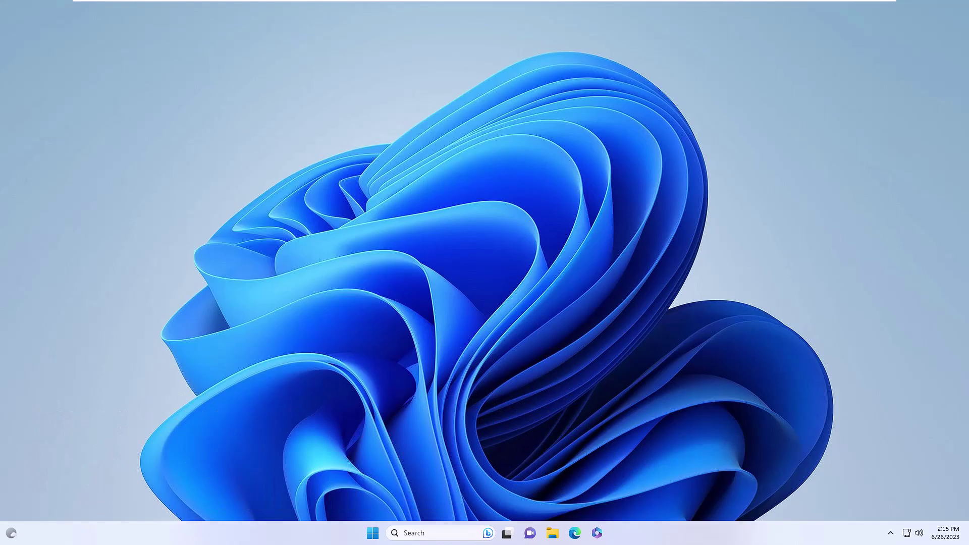
Open Disk Cleanup for drive (C:) and rescan the drive with system files included
click(373, 534)
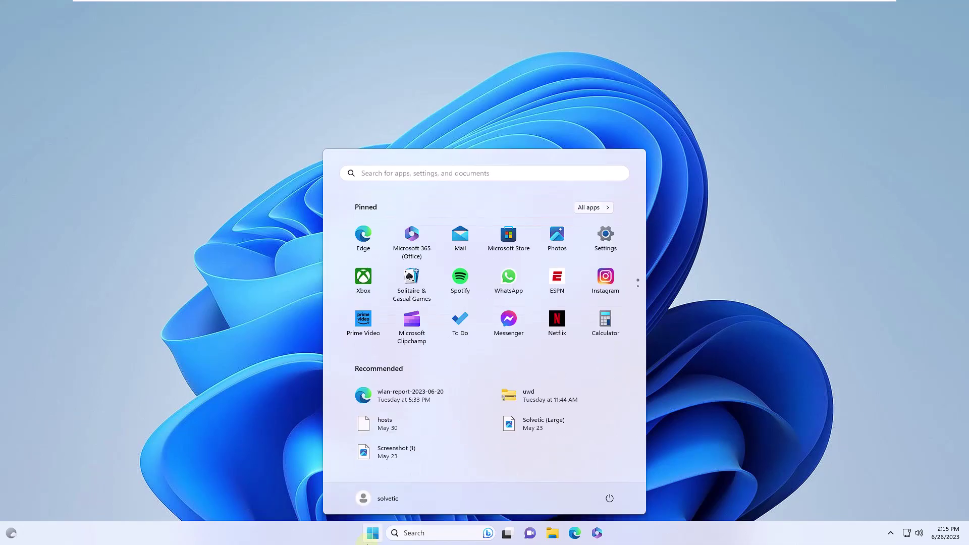
text(disk)
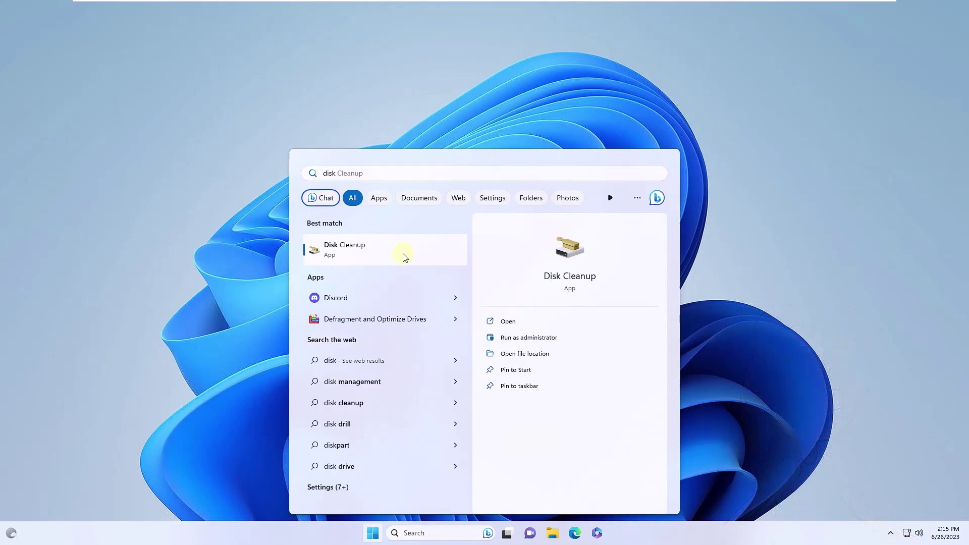
key(Return)
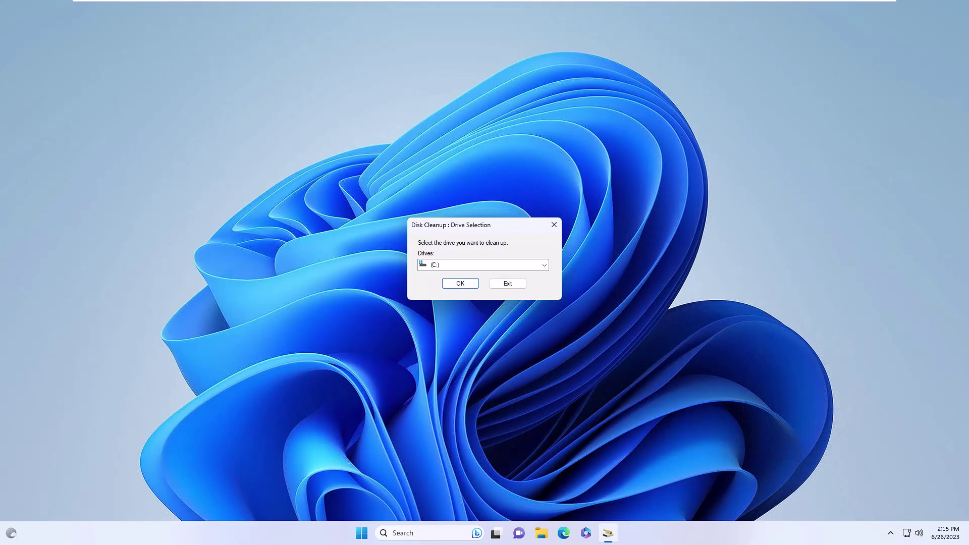
click(460, 283)
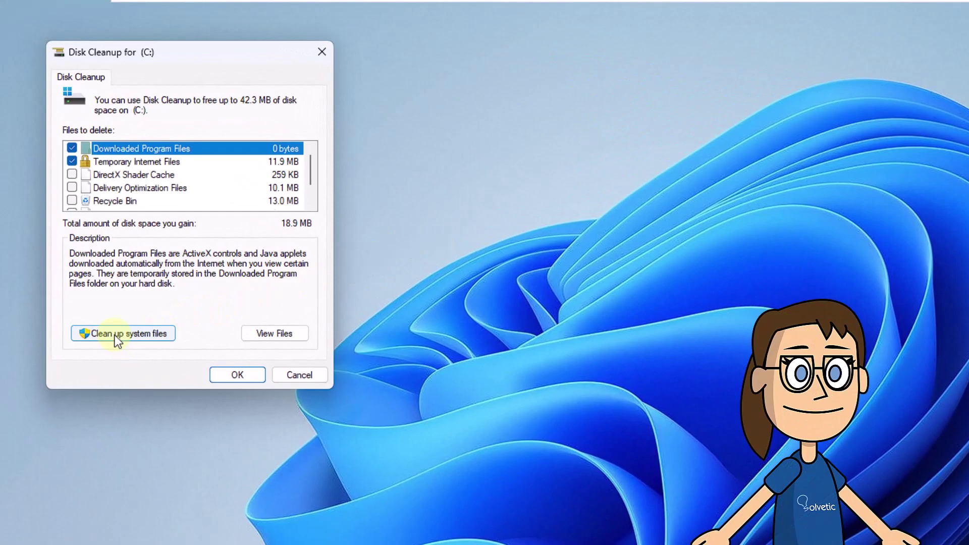
click(84, 334)
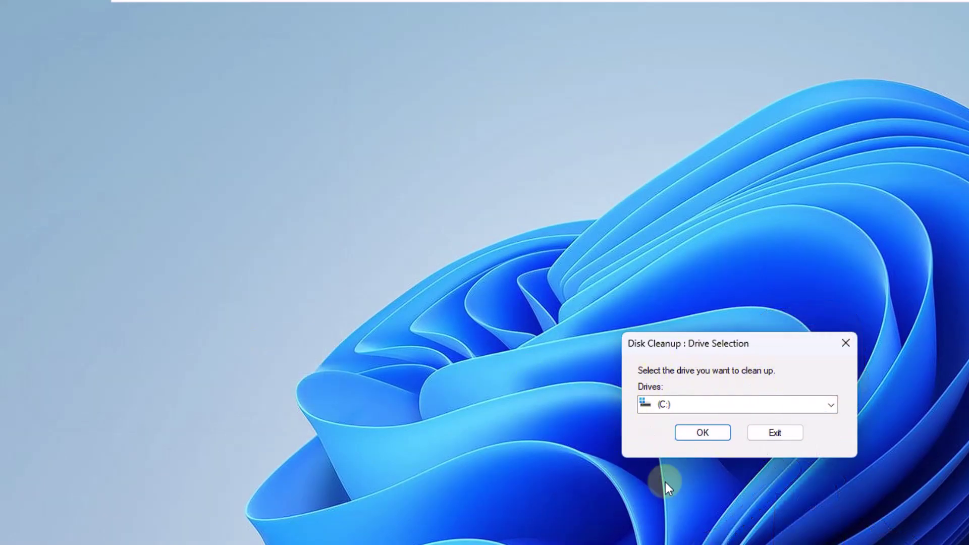
click(692, 431)
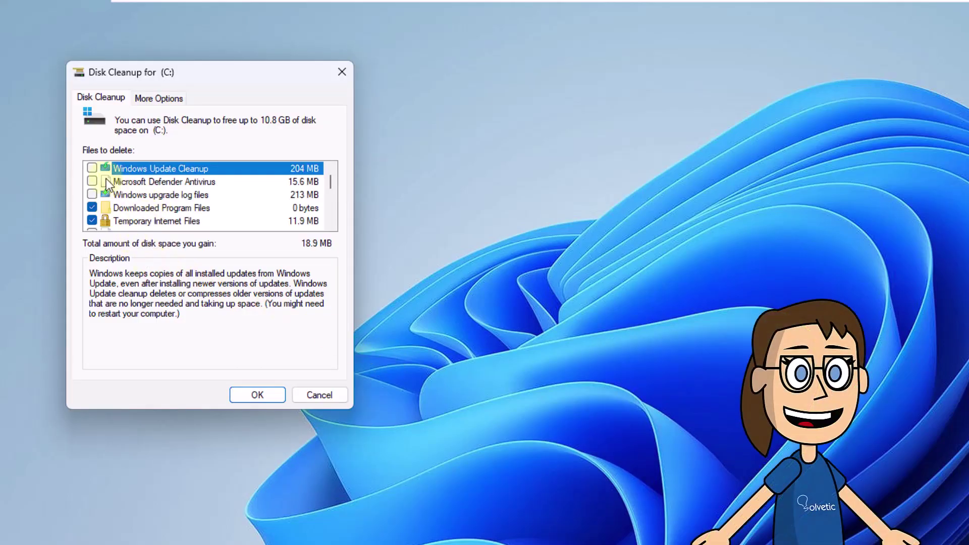
Include Windows Update Cleanup and Recycle Bin in the files to delete from drive (C:), and permanently delete the selected files
click(92, 168)
scroll(151, 202, down, 1)
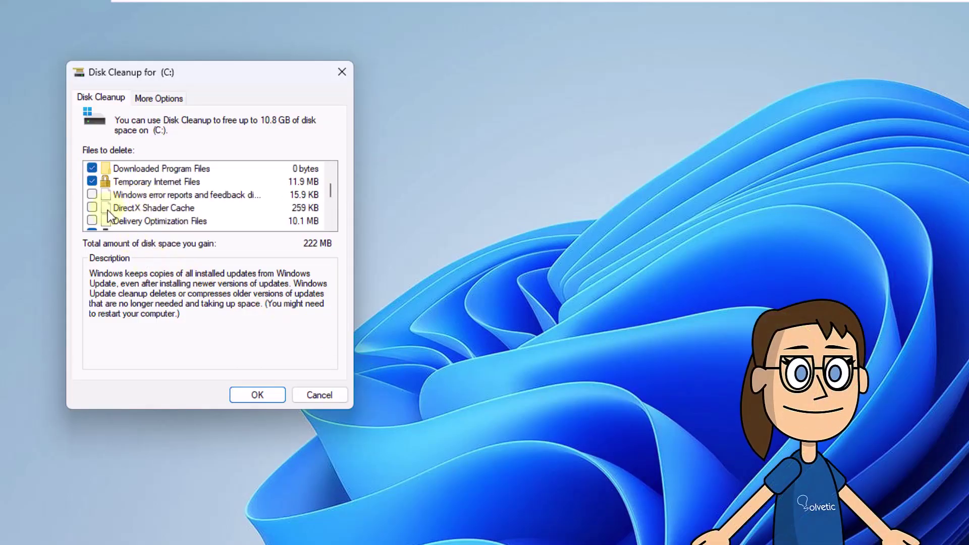
scroll(108, 210, down, 1)
scroll(101, 208, up, 1)
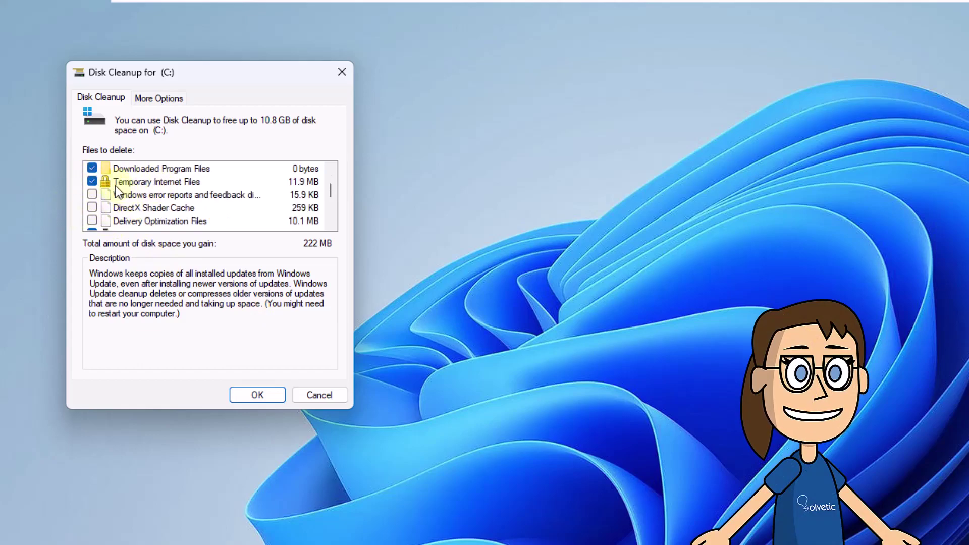
scroll(109, 205, down, 2)
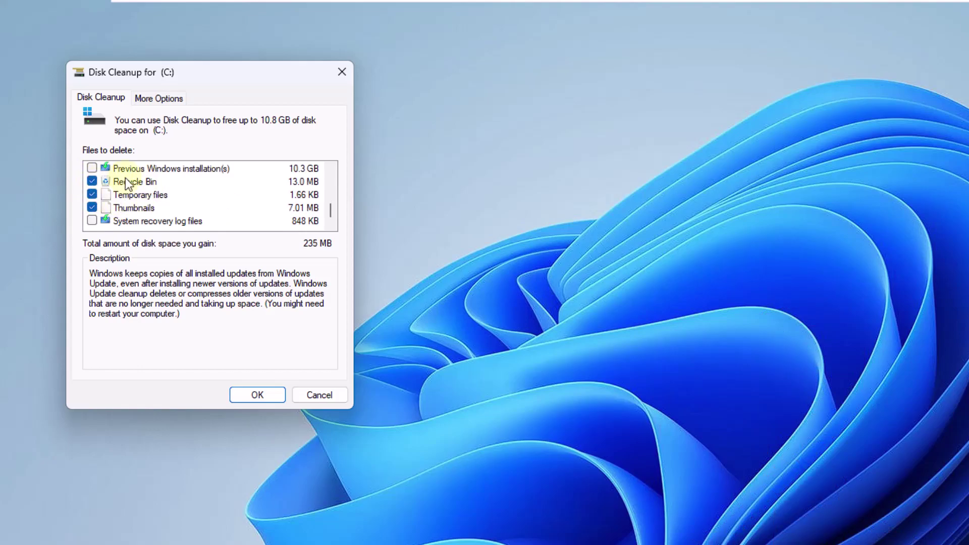
scroll(156, 199, up, 1)
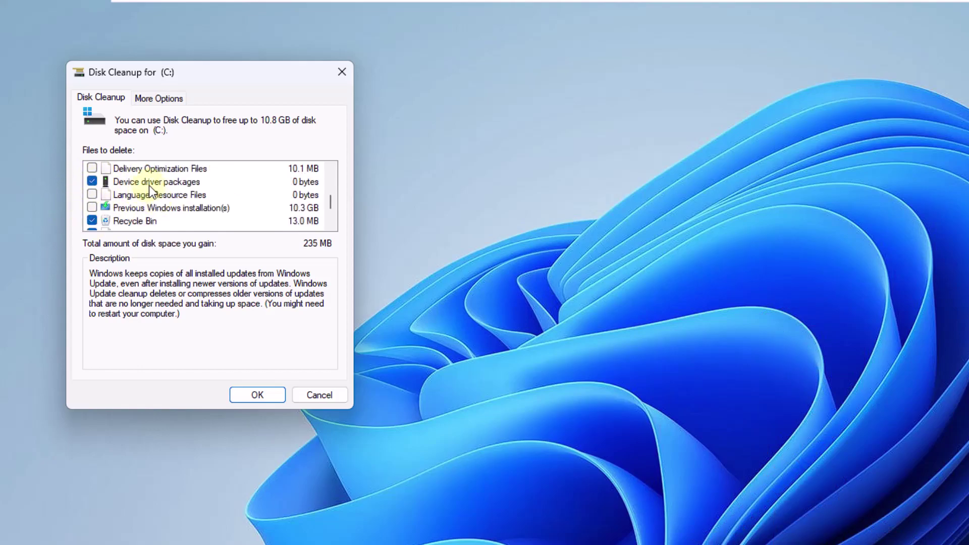
scroll(150, 186, down, 1)
click(259, 395)
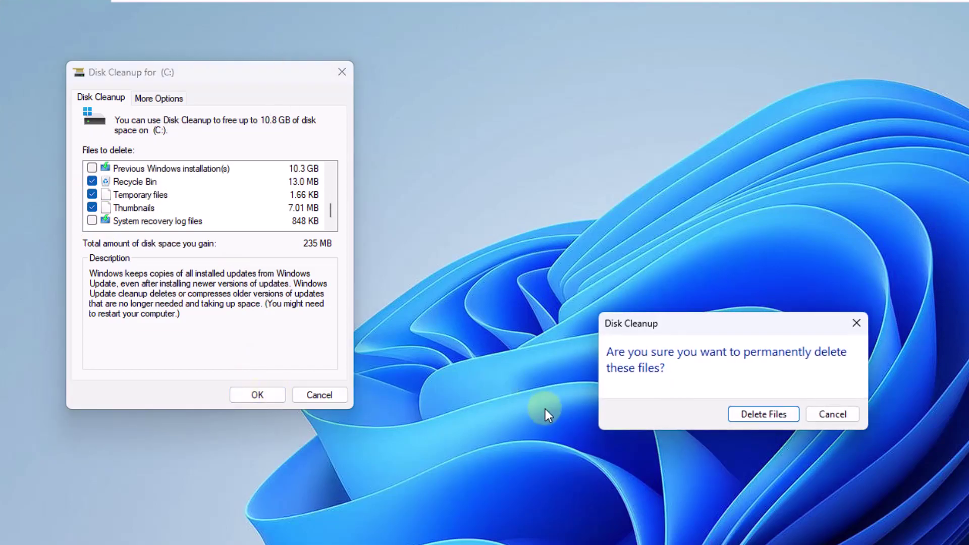
click(760, 415)
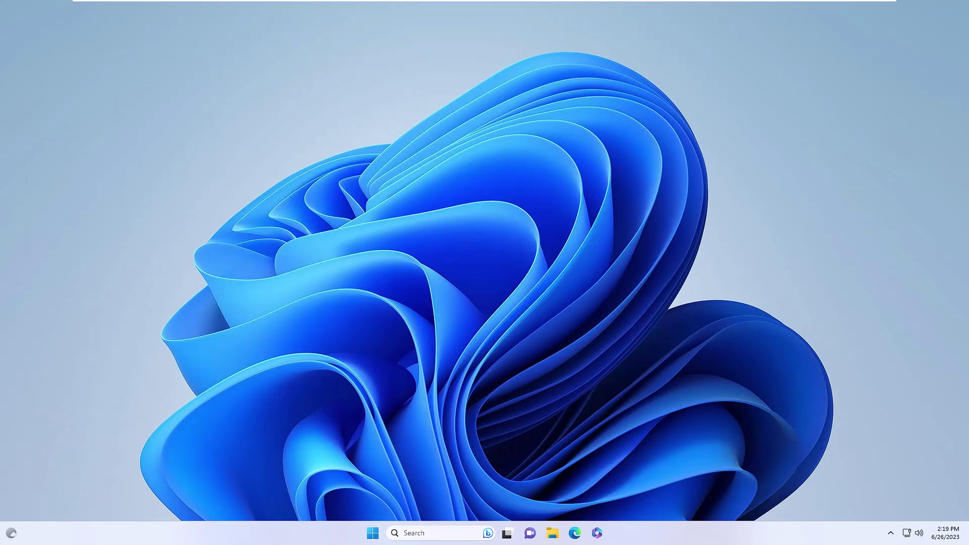
Find and run verifier.exe, allowing Driver Verifier Manager to make changes to the device
click(372, 534)
text(ve)
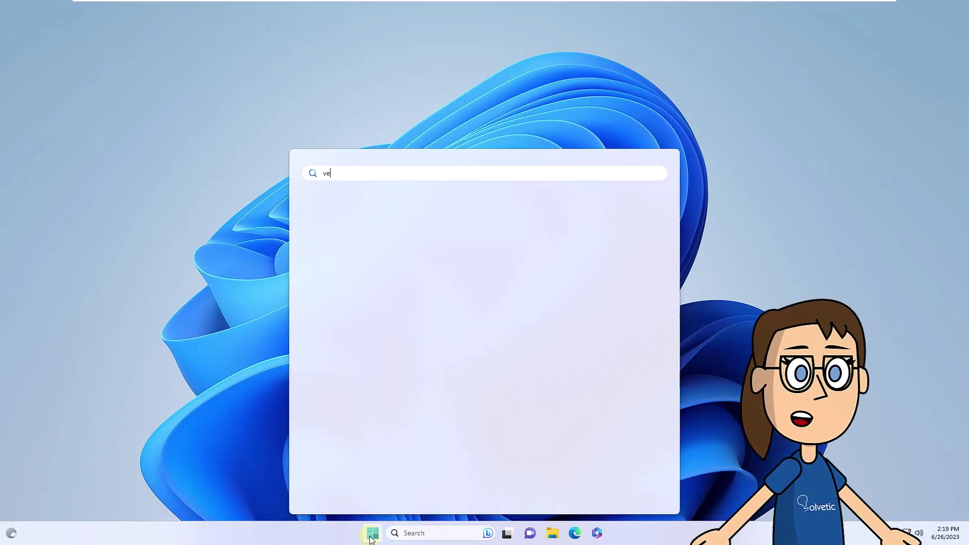
text(rifie)
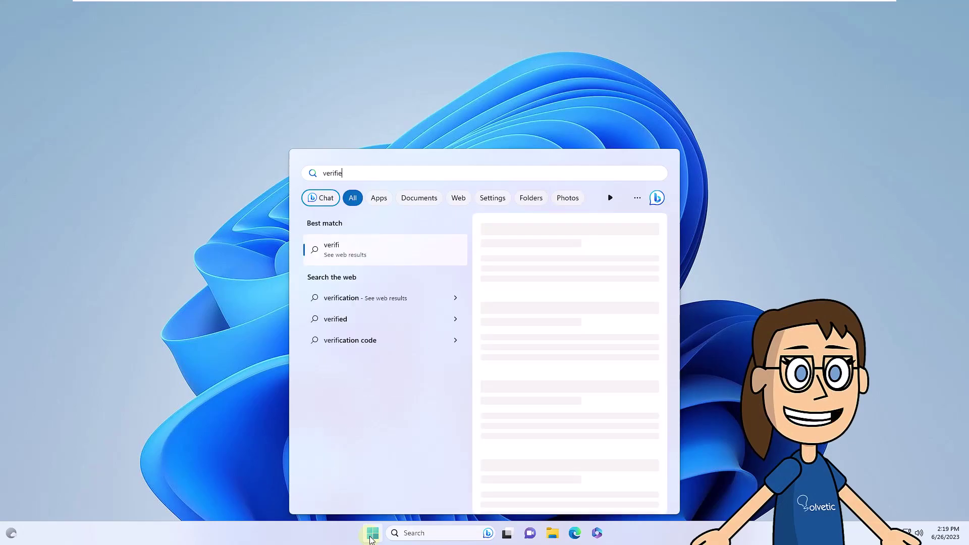
text(r.exe)
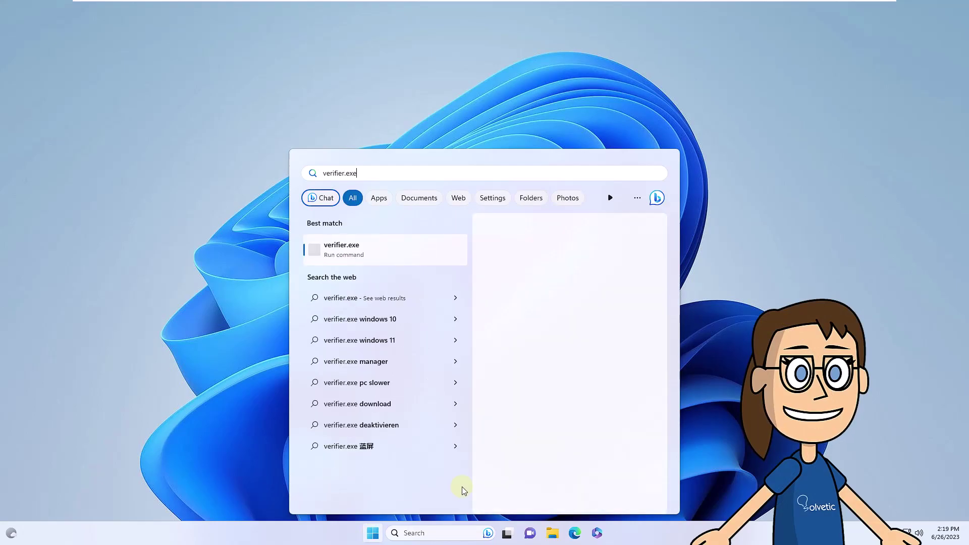
click(400, 258)
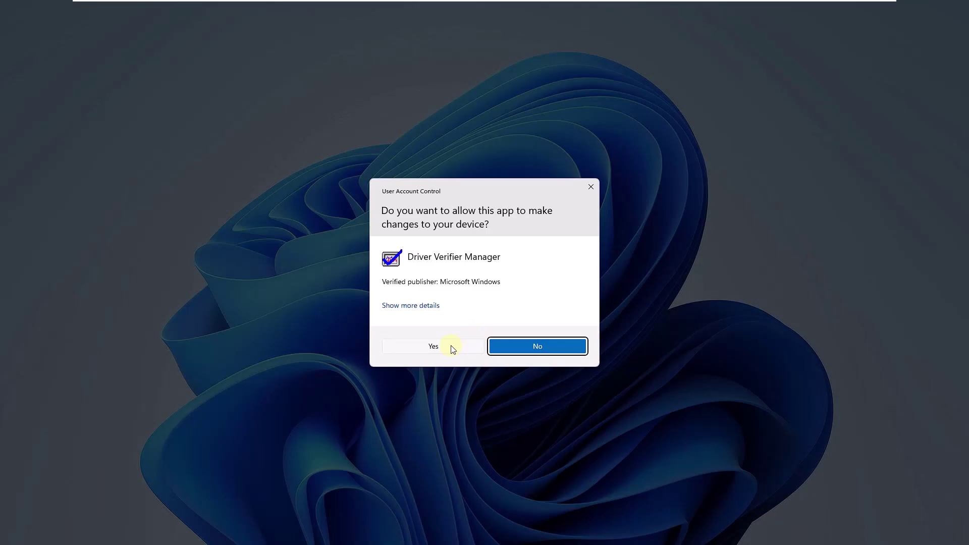
click(450, 349)
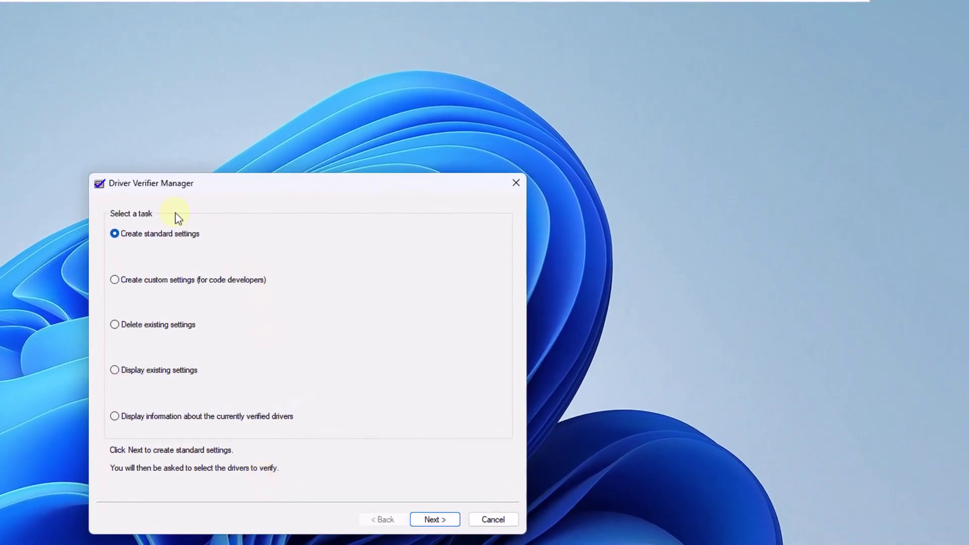
Create standard verification settings that automatically select all drivers installed on this computer, and finish the setup
click(432, 518)
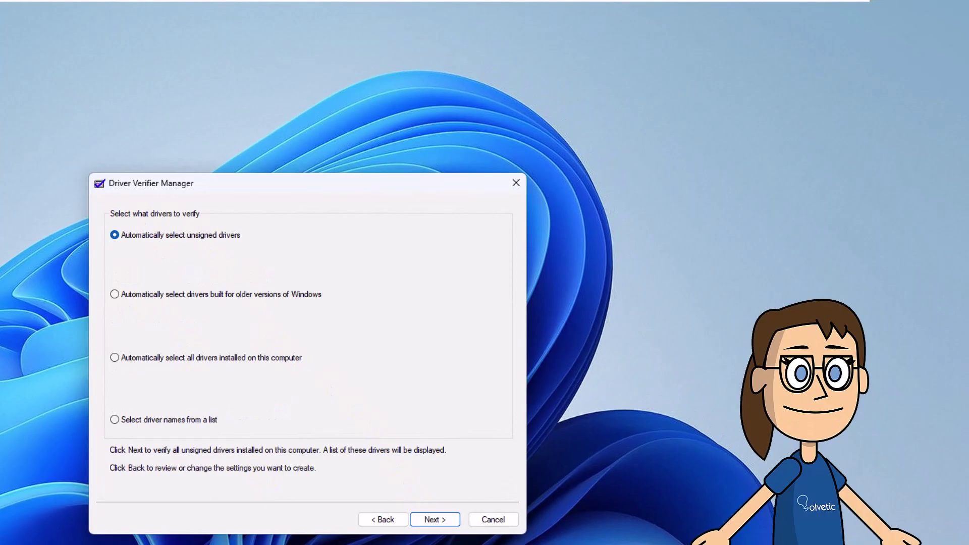
click(115, 358)
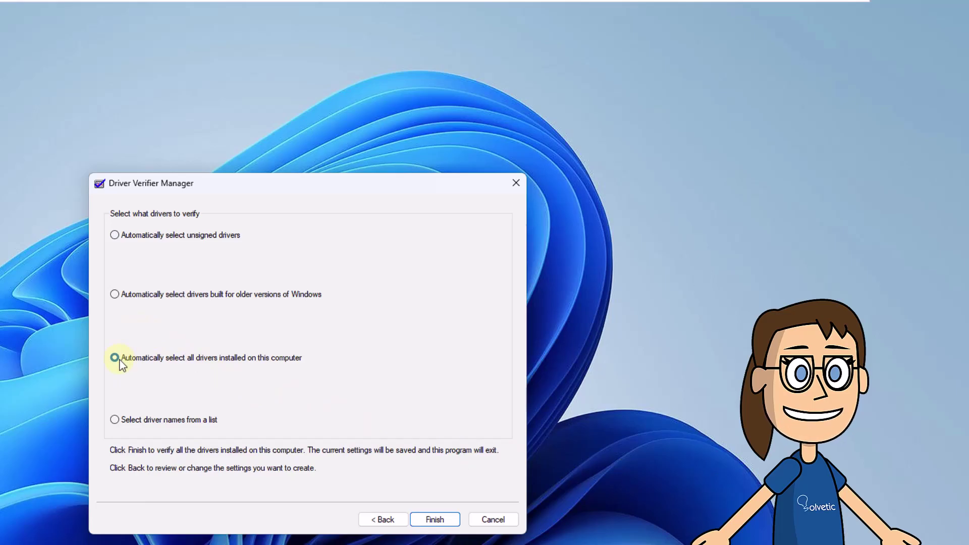
click(435, 519)
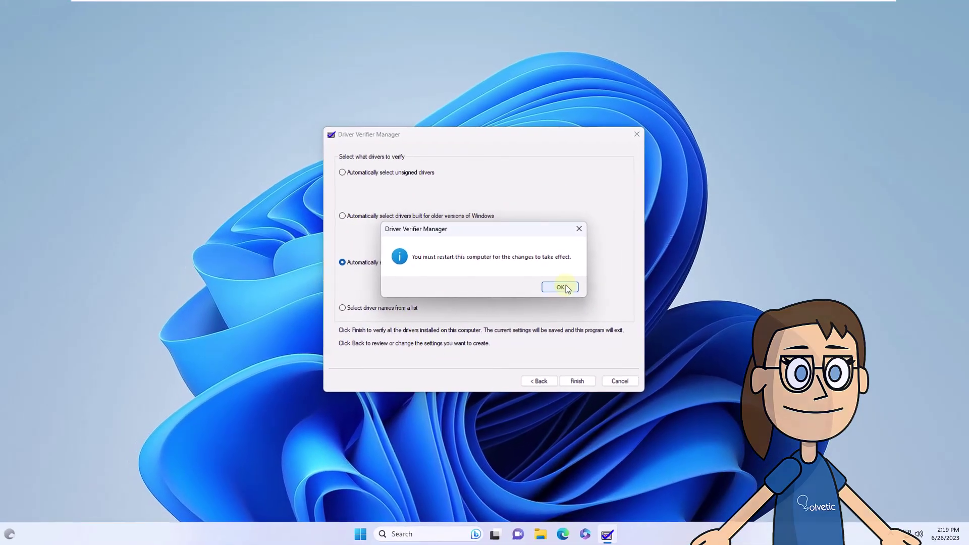
click(412, 392)
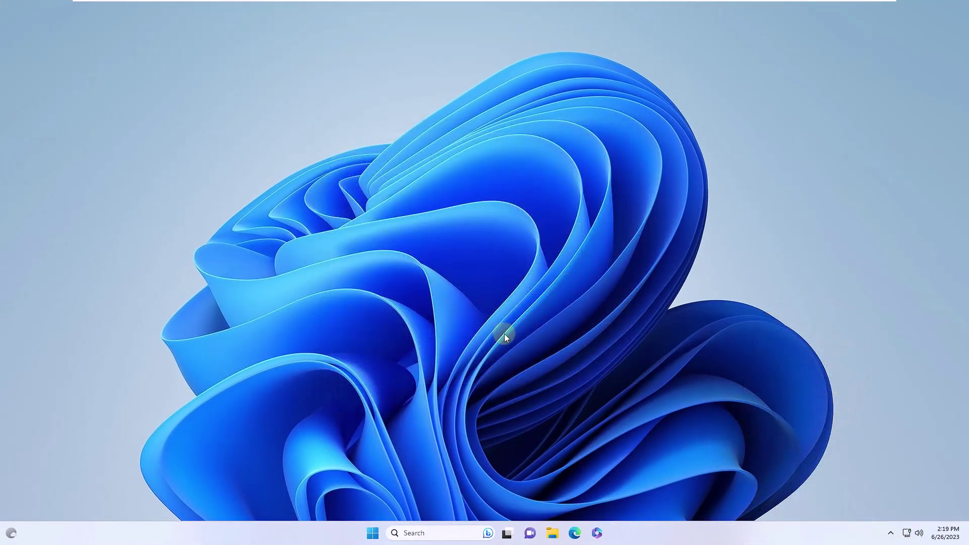
Restart the computer to apply the driver verification settings, and dismiss the lock screen
click(372, 533)
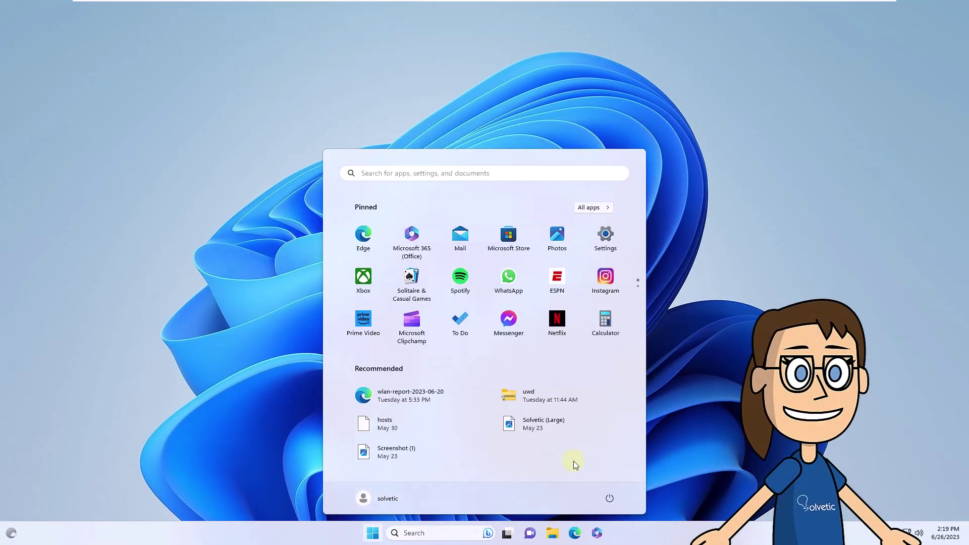
click(613, 500)
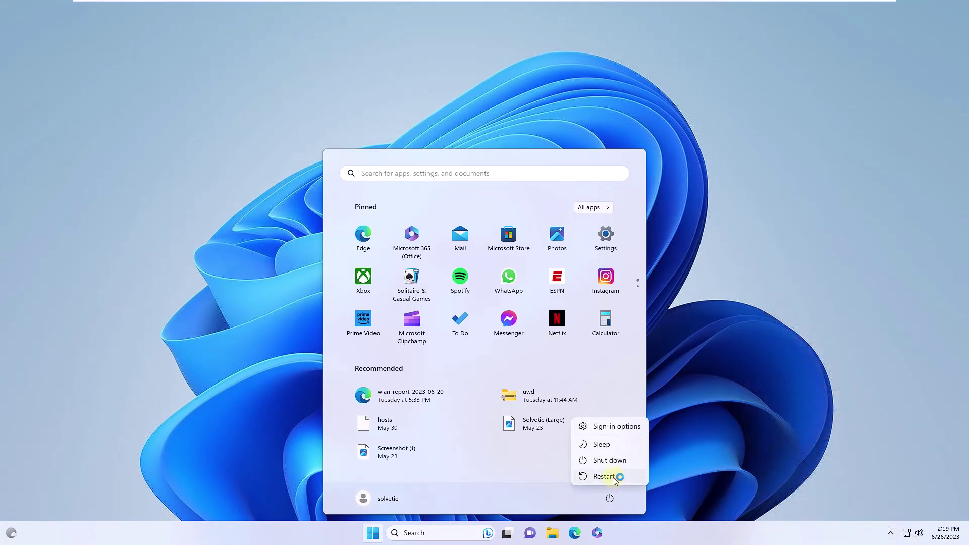
click(617, 480)
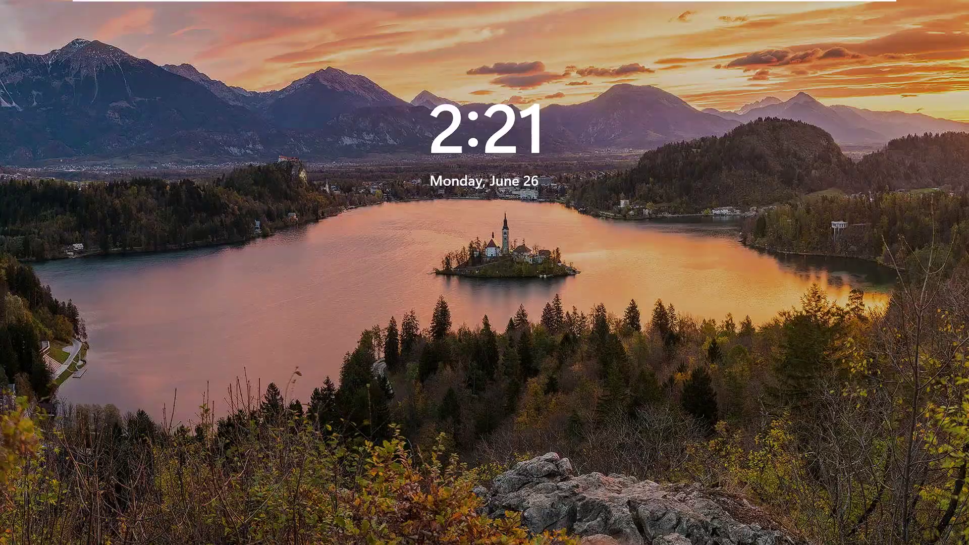
key(Return)
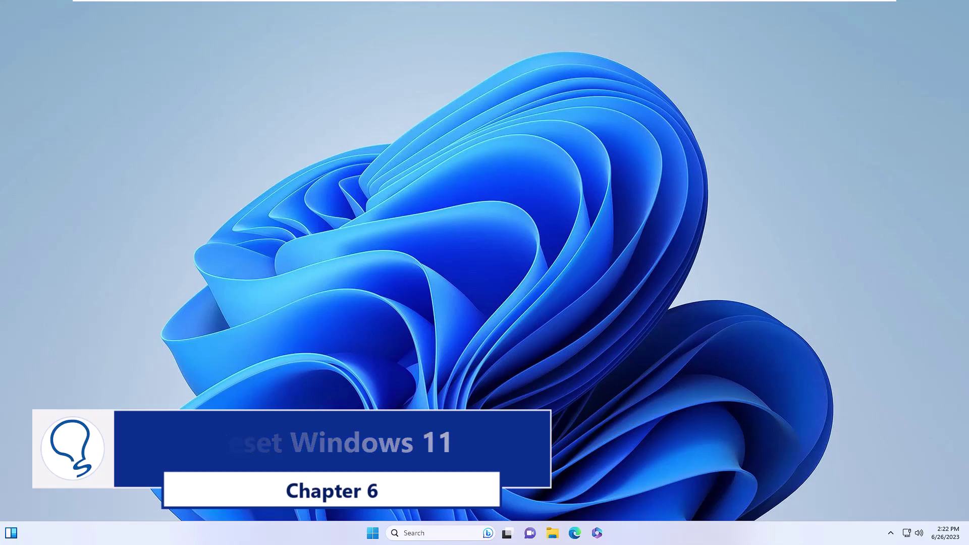
Open the Recovery page of the System settings
click(373, 537)
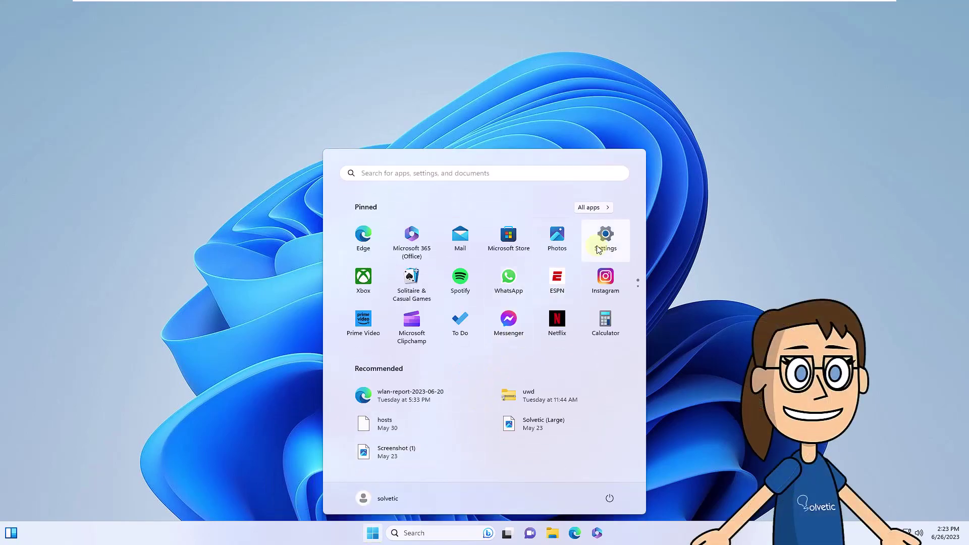
click(616, 253)
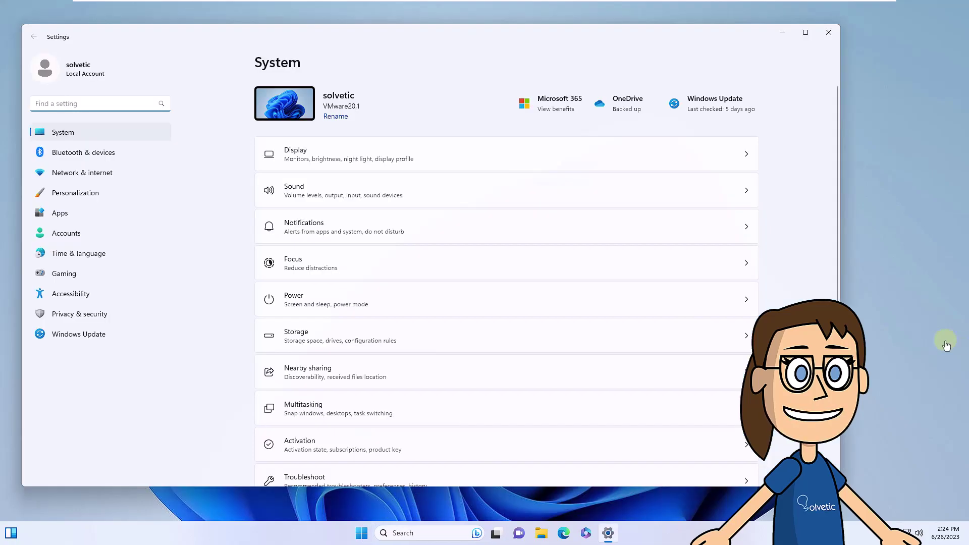
scroll(441, 305, down, 4)
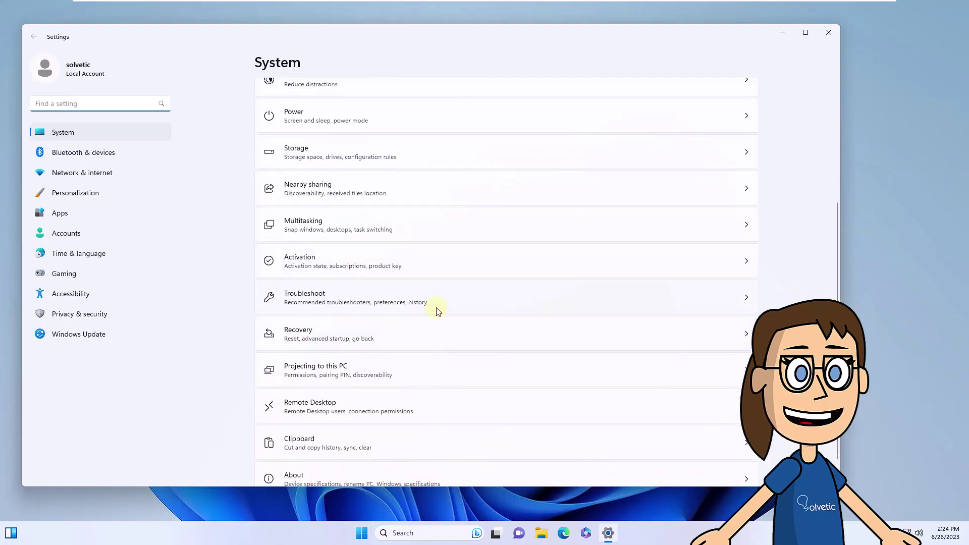
click(627, 342)
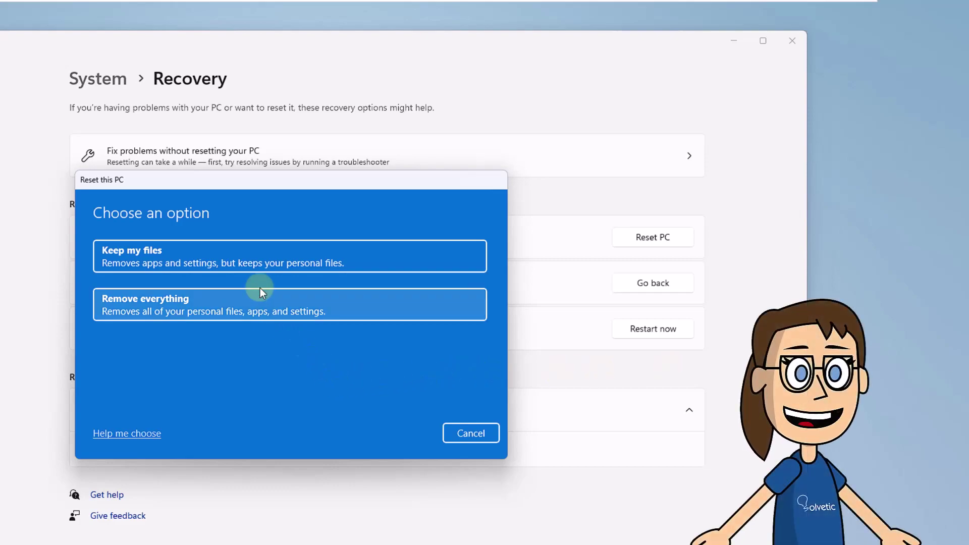
Configure Reset this PC to keep personal files and use Local reinstall, continuing past the additional settings and recent update pages
click(207, 256)
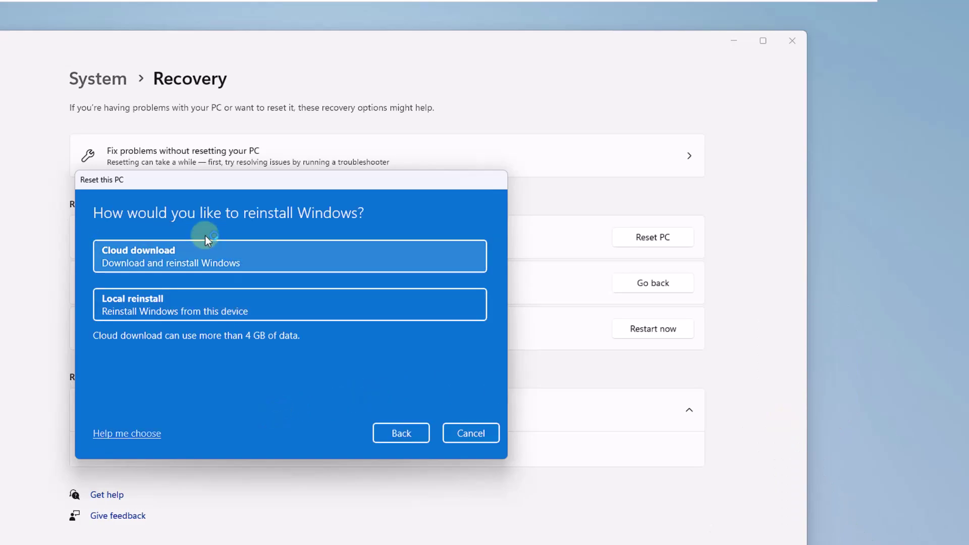
click(207, 302)
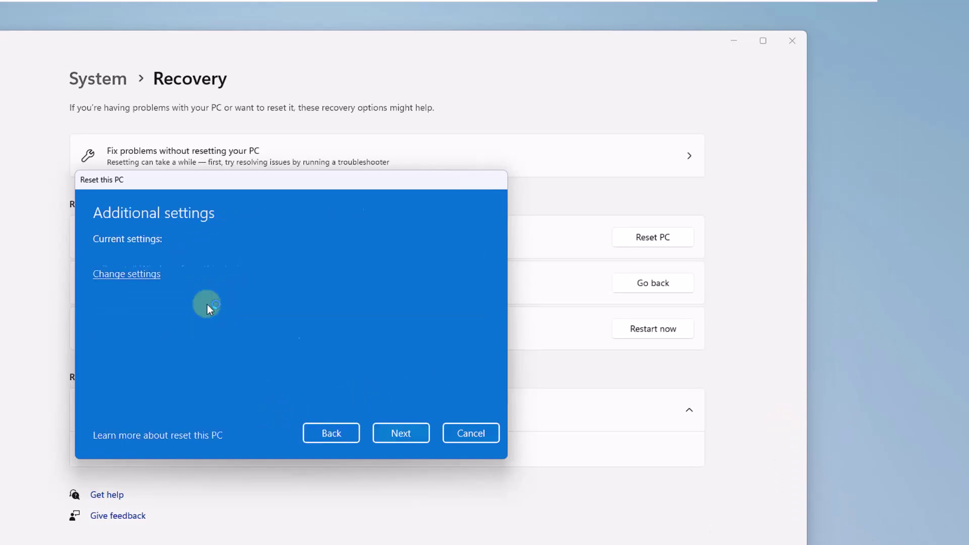
click(395, 434)
click(408, 435)
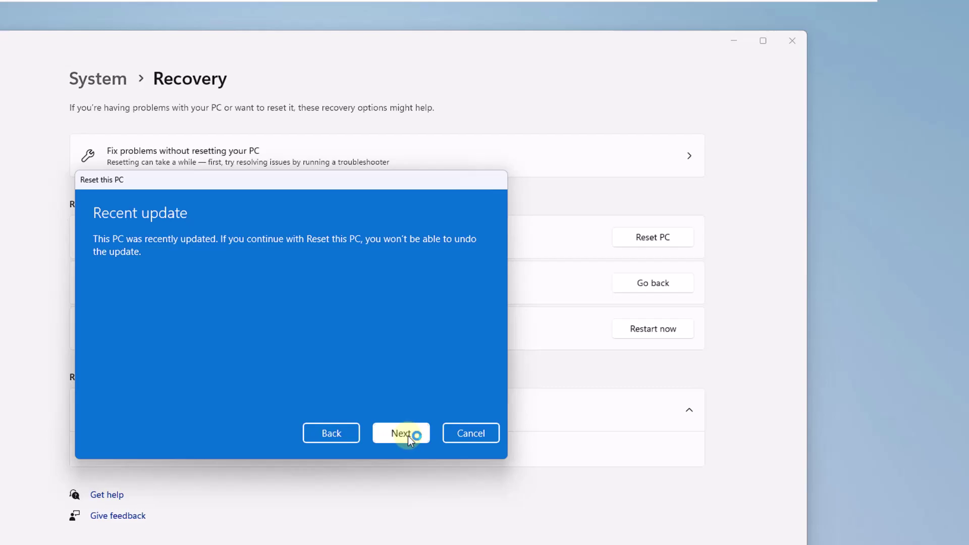
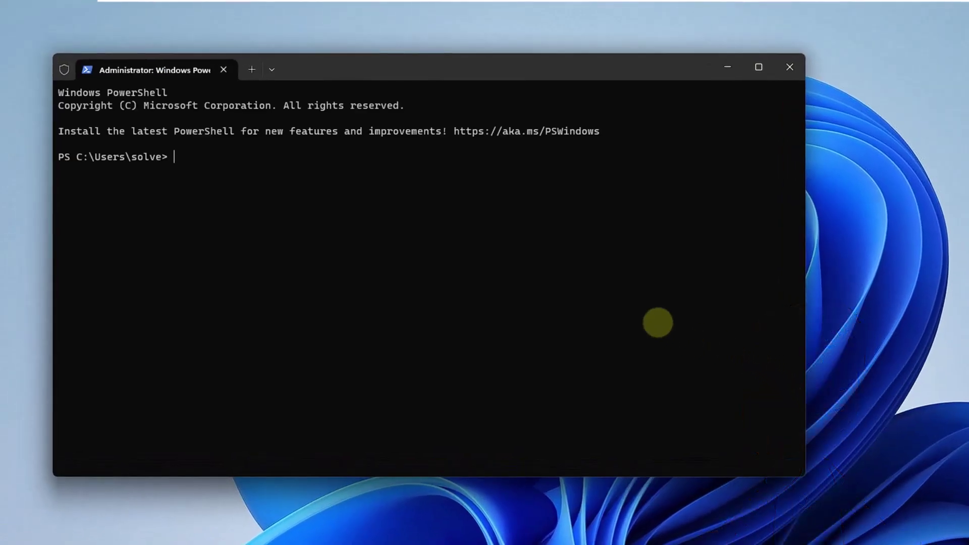
Run dism /online /cleanup-image /restorehealth in the administrator PowerShell window to repair the Windows image
text(dism )
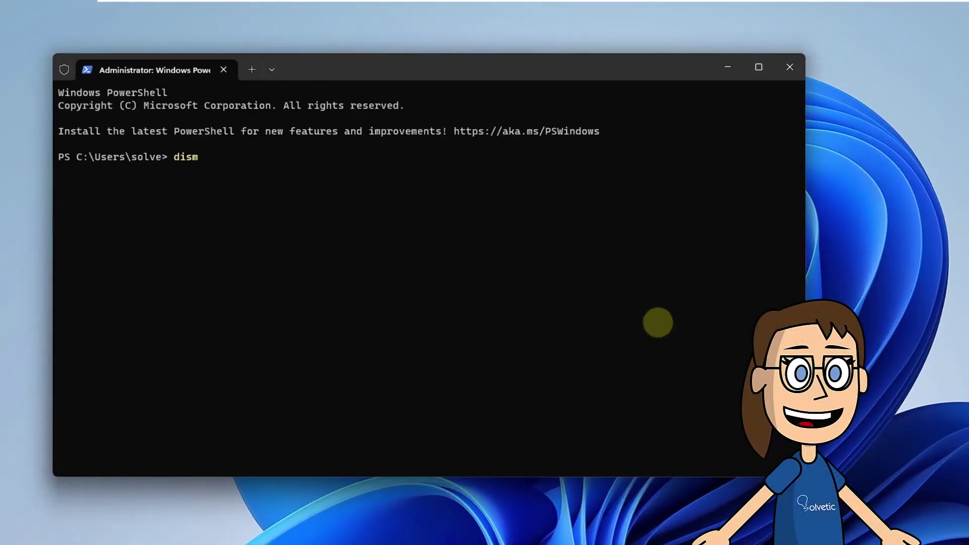
text(/online /cleanup-image )
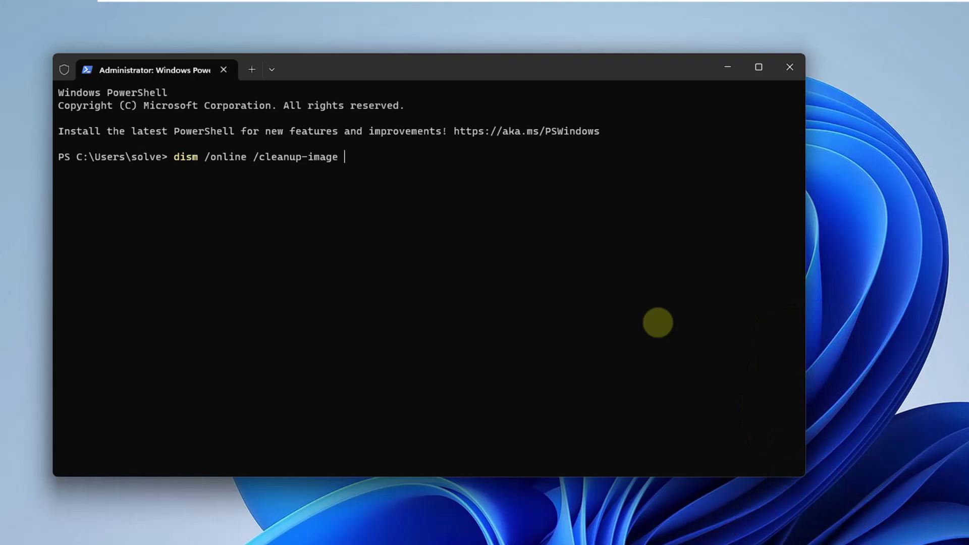
text(/restorehalth)
key(Left)
key(Left)
key(Left)
text(e)
key(Return)
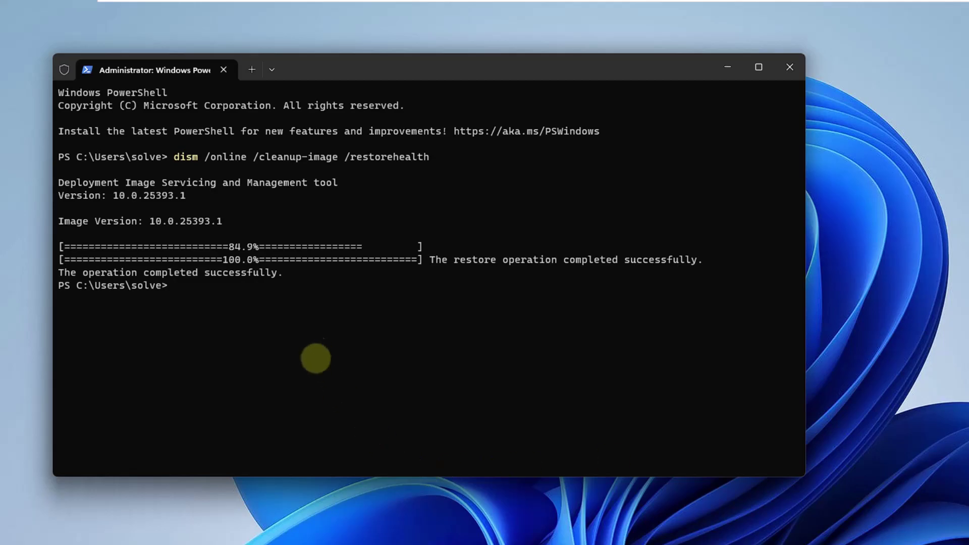
Clear the PowerShell console and run sfc /scannow to check the integrity of the system files
text(clear)
key(Return)
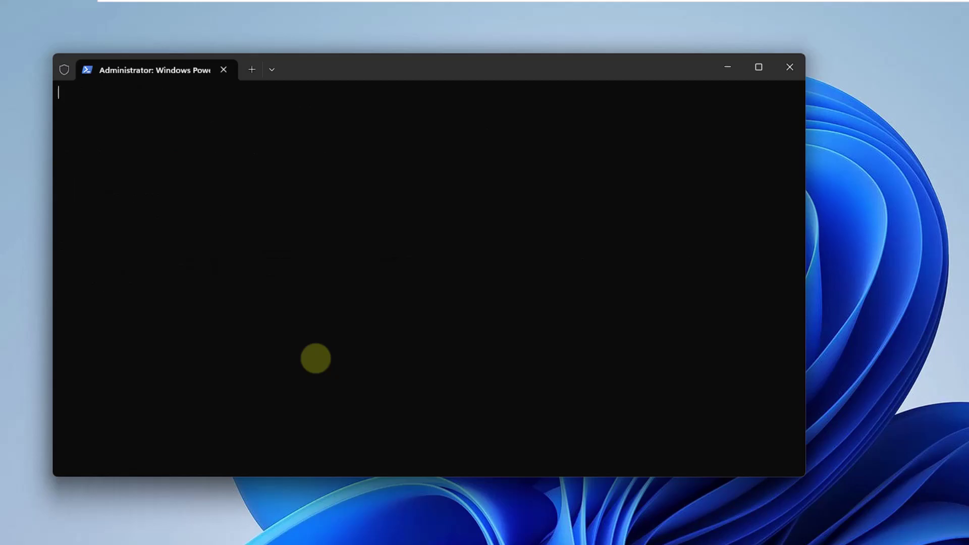
text(sfc )
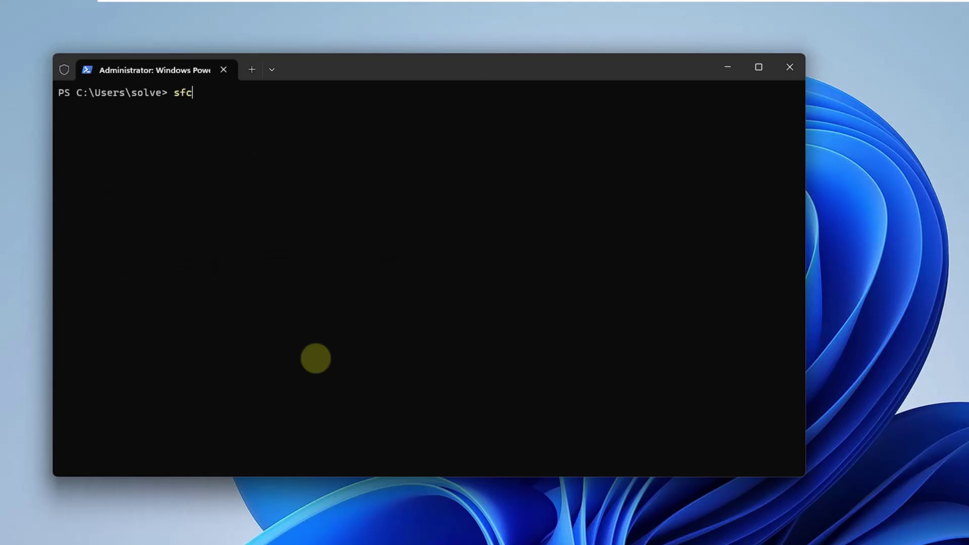
text(/sca)
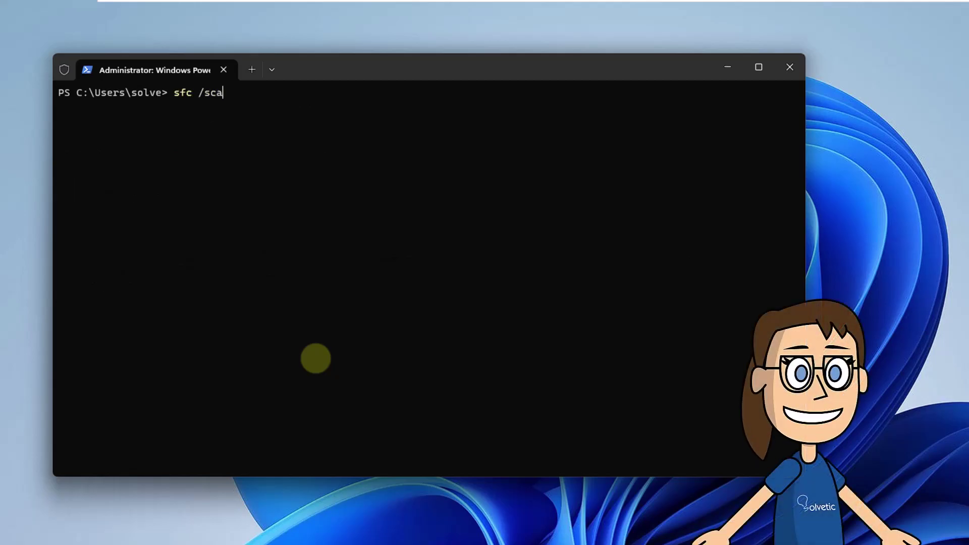
text(nnow)
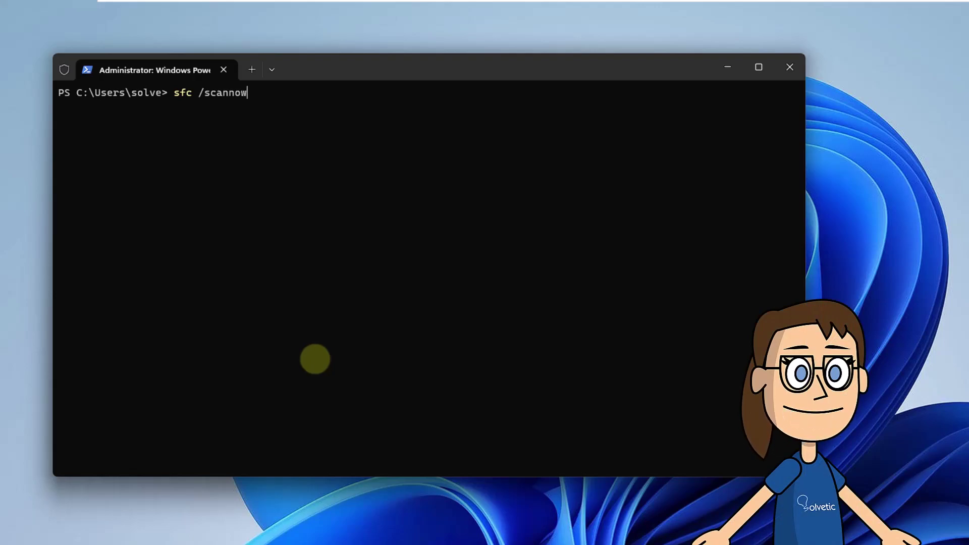
key(Return)
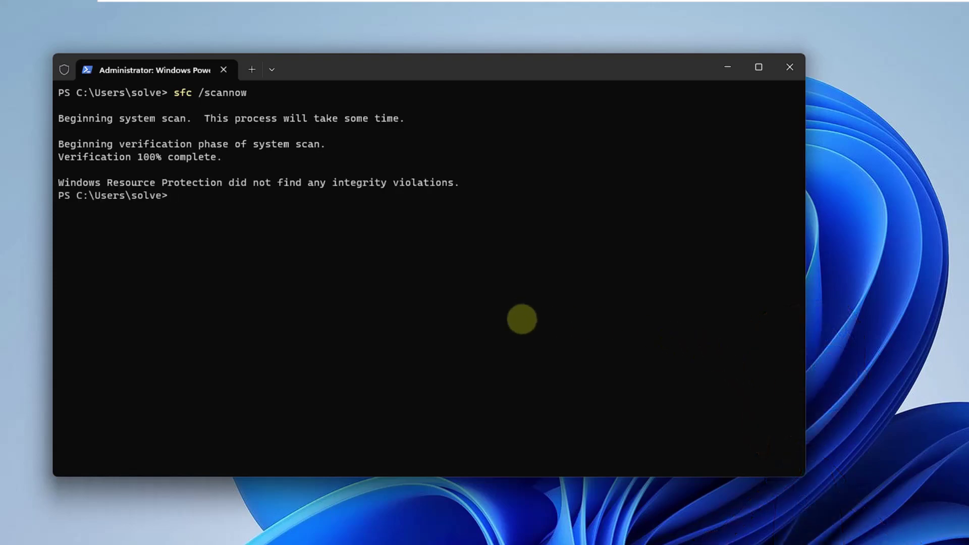
Clear the PowerShell console after the system file scan and end the administrator session with exit
text(clear)
key(Return)
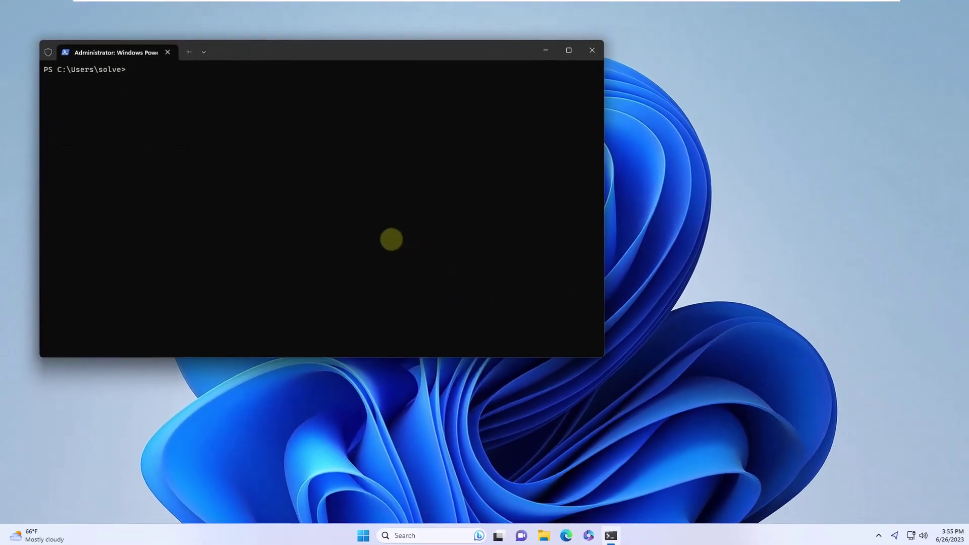
text(exit)
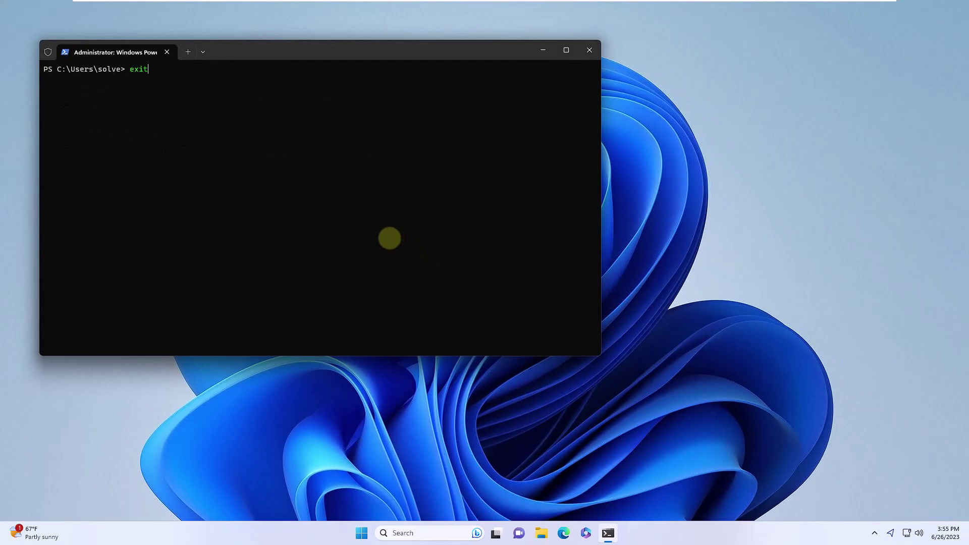
key(Return)
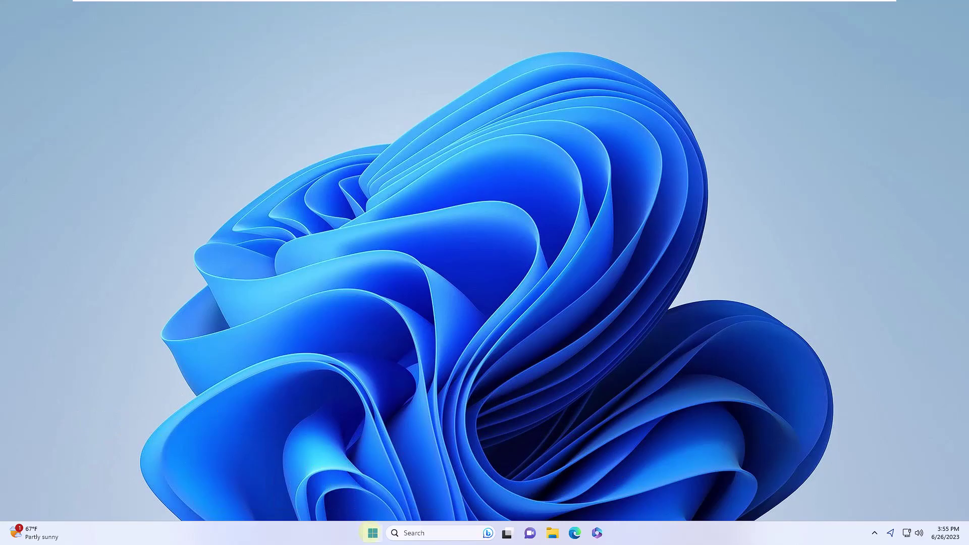
Open Terminal with administrator rights, run chkdsk /f c:, and answer Y to schedule the disk check for the next restart
right_click(372, 534)
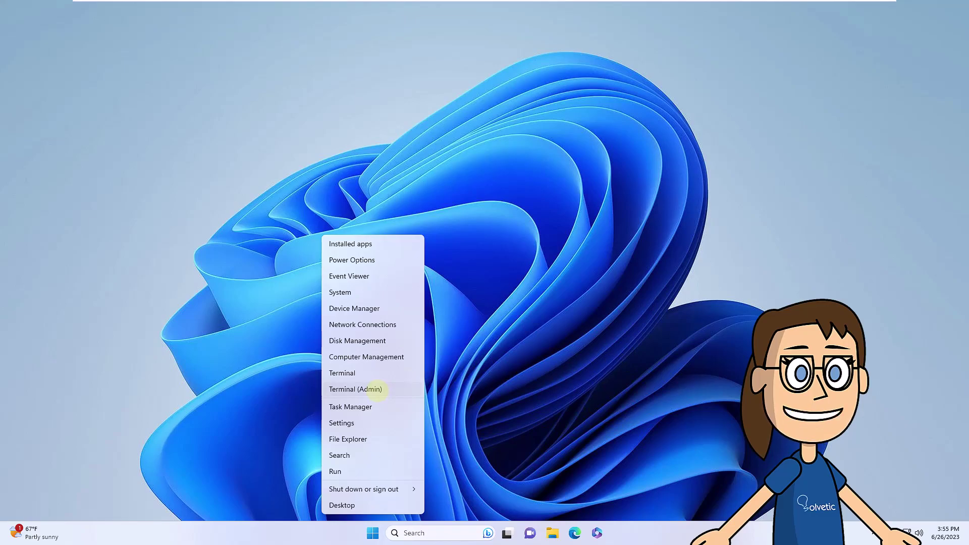
click(356, 390)
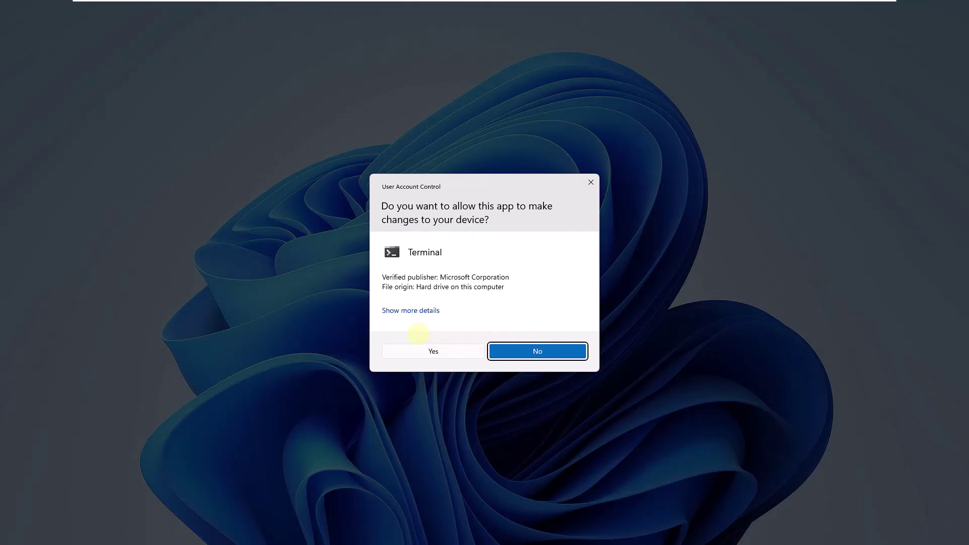
click(433, 351)
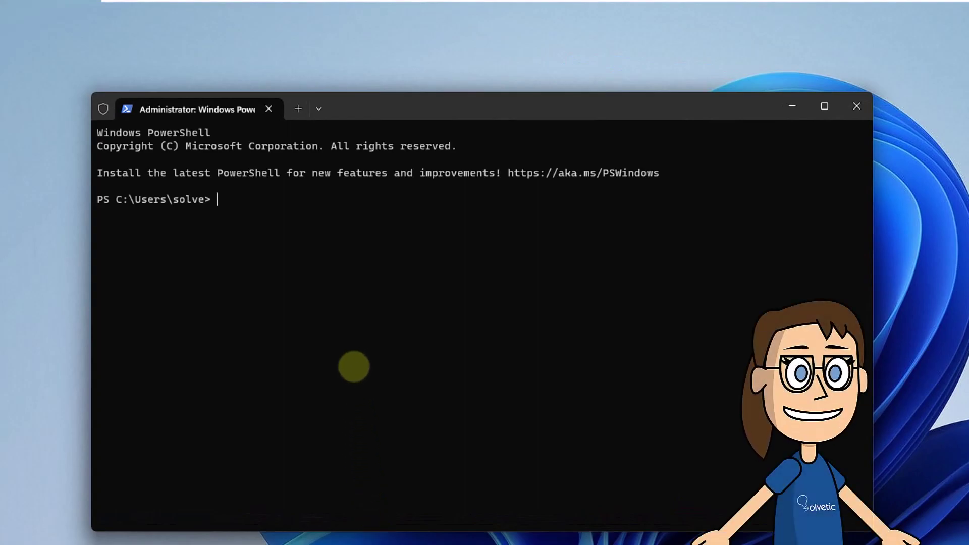
text(chkds)
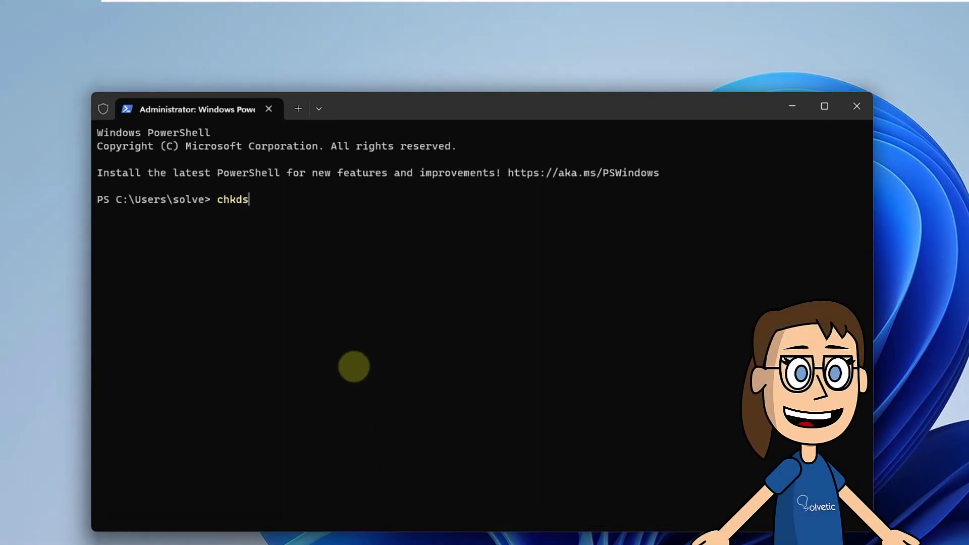
text(k /f c:)
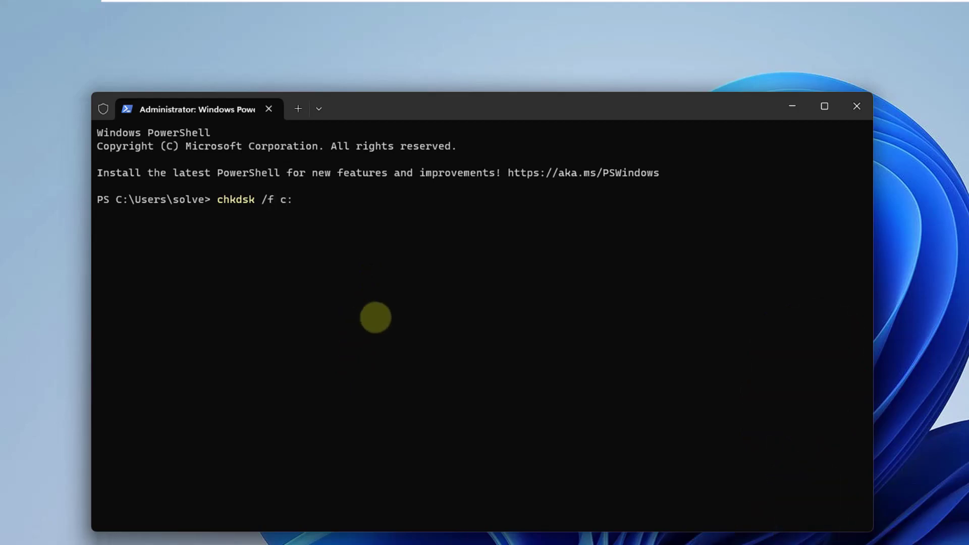
key(Return)
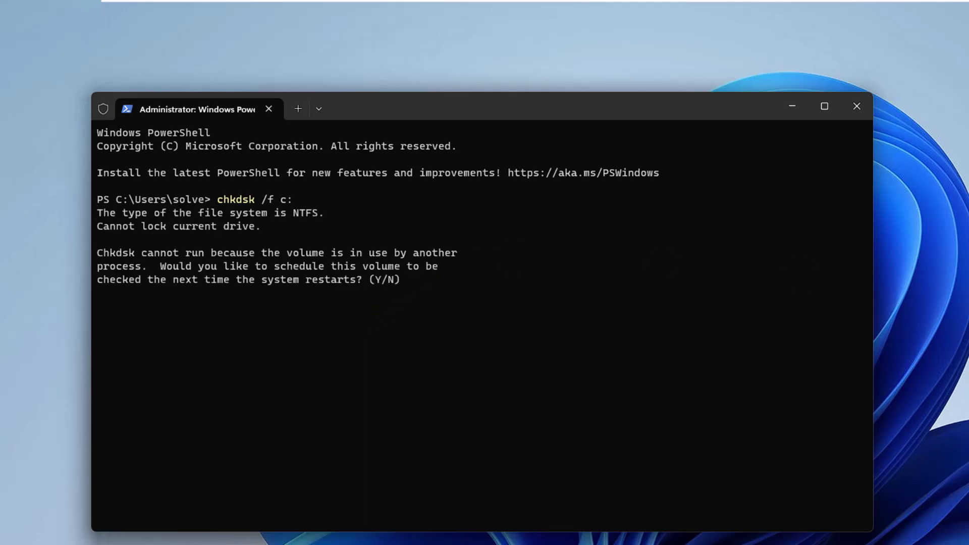
text(Y)
key(Return)
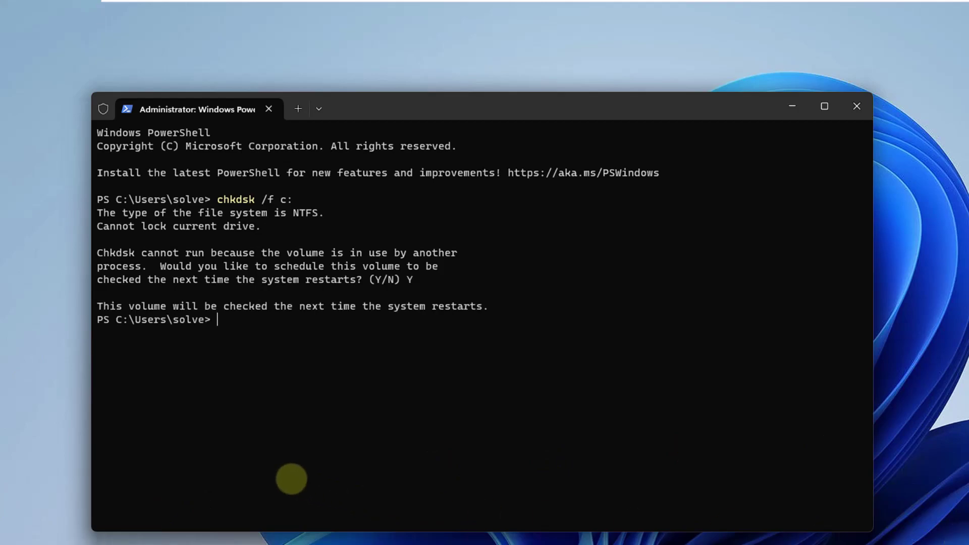
Clear the chkdsk output from the console and close the terminal session with exit
text(cleaer)
key(BackSpace)
key(BackSpace)
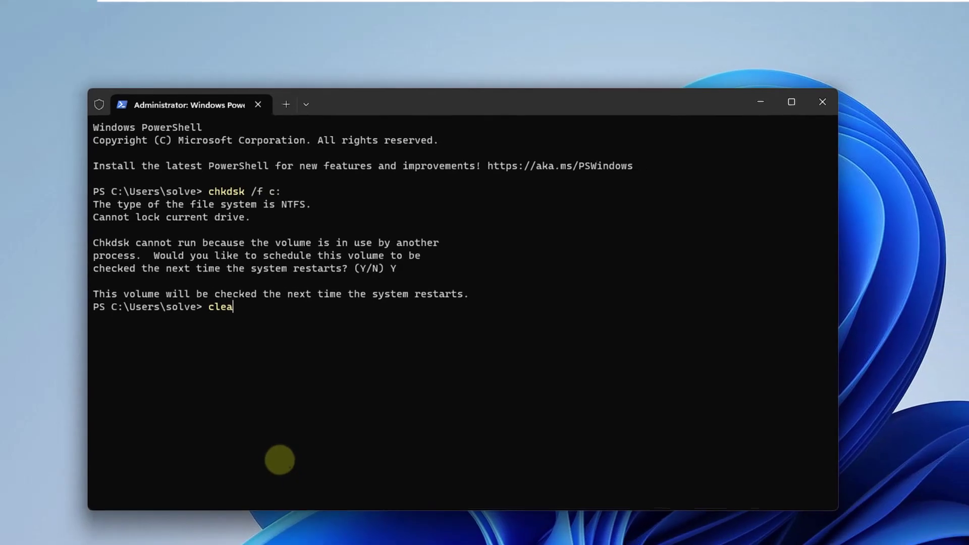
text(r)
key(Return)
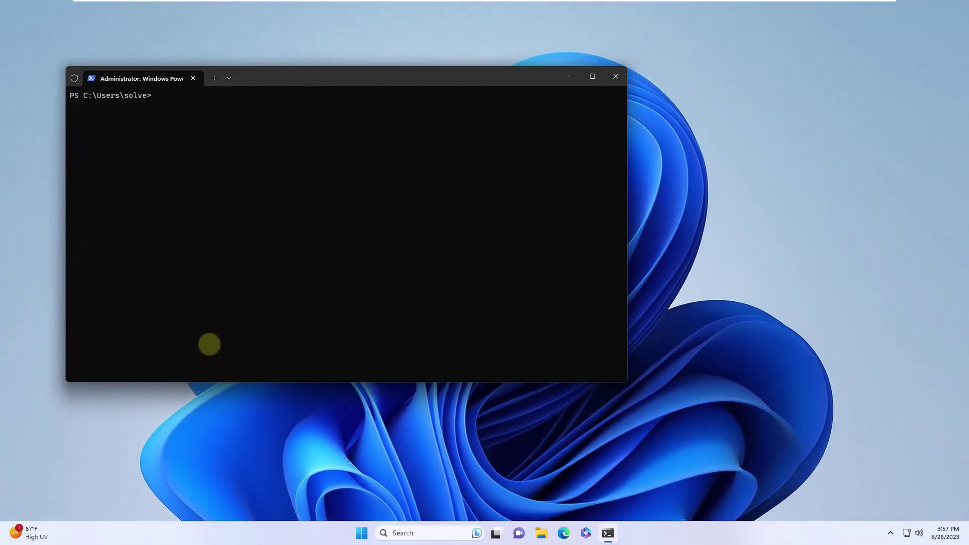
text(exit)
key(Return)
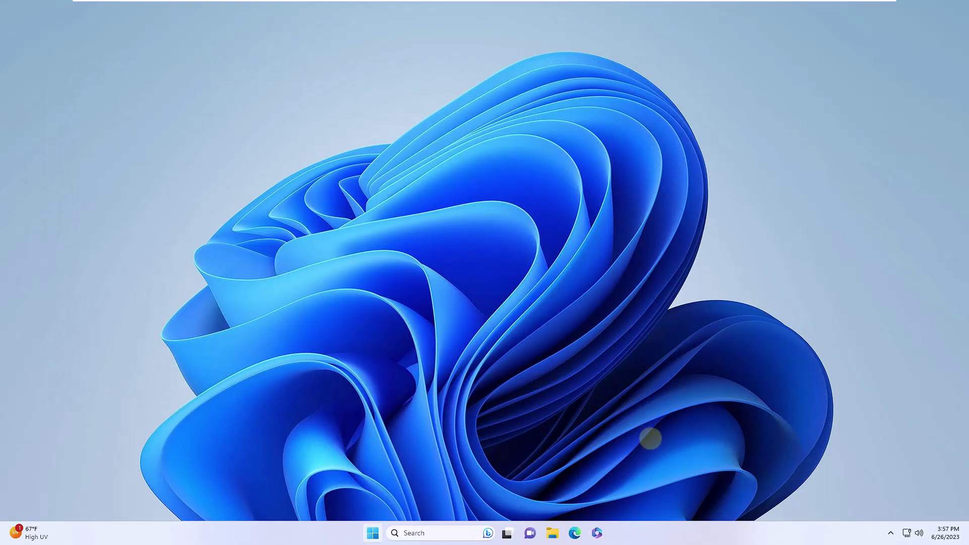
Restart the PC so that the scheduled check of drive C: runs
key(super)
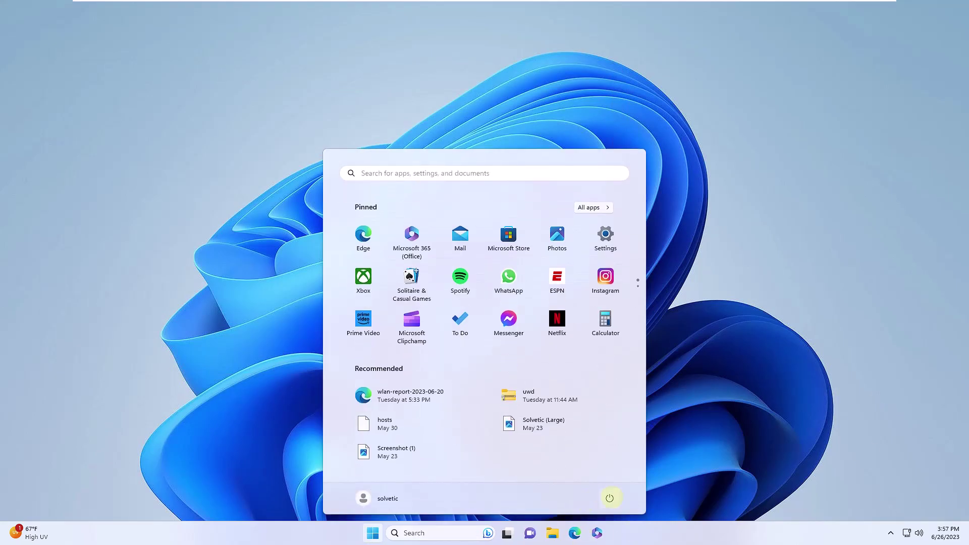
click(609, 498)
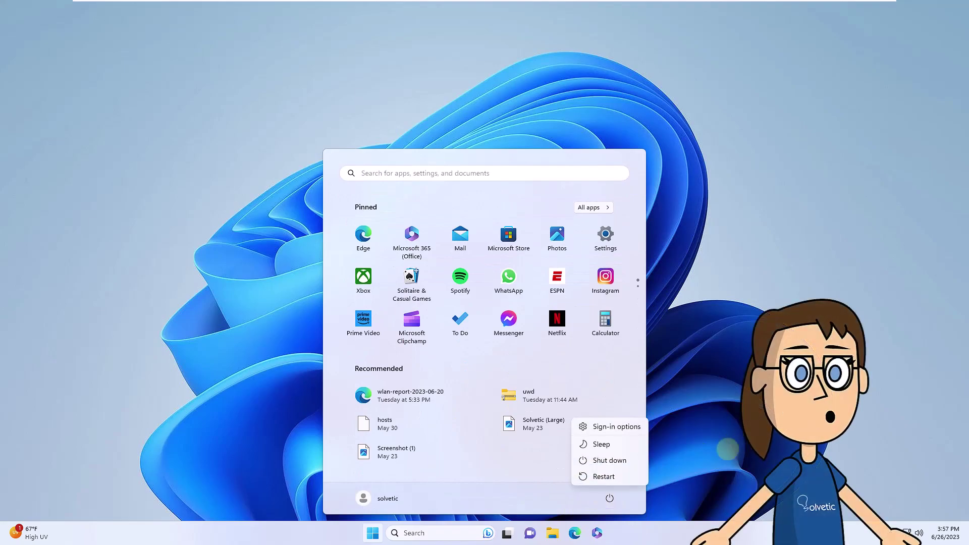
click(603, 477)
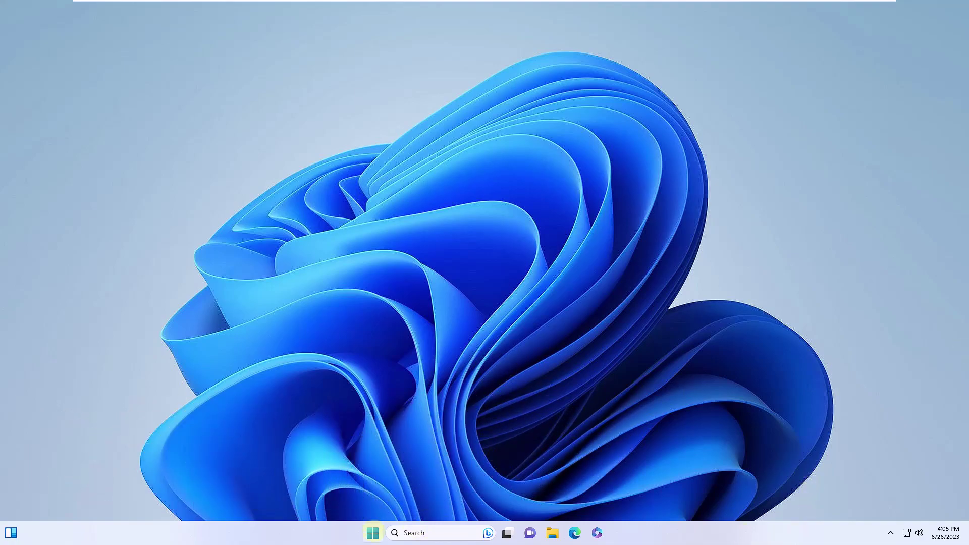
Restart the PC from the desktop into the Windows recovery environment
click(372, 533)
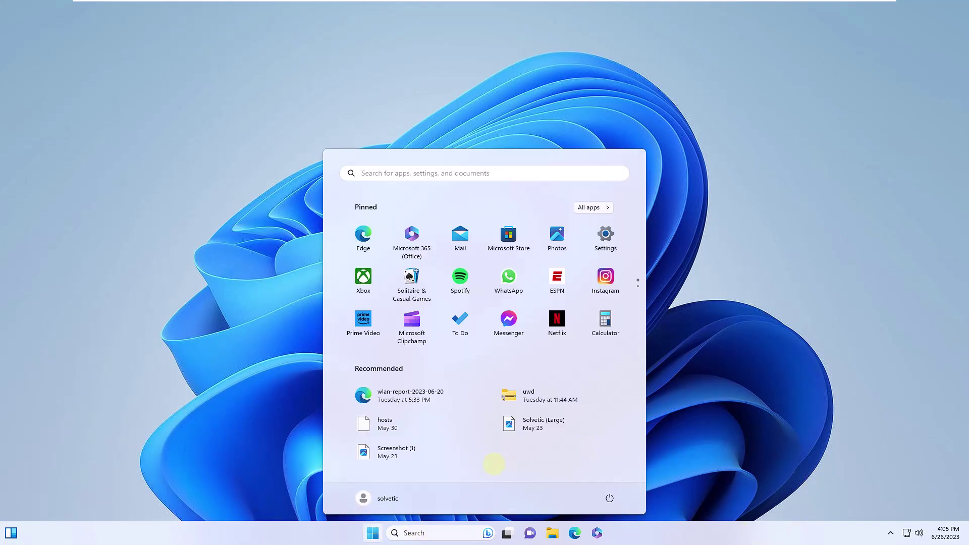
click(609, 498)
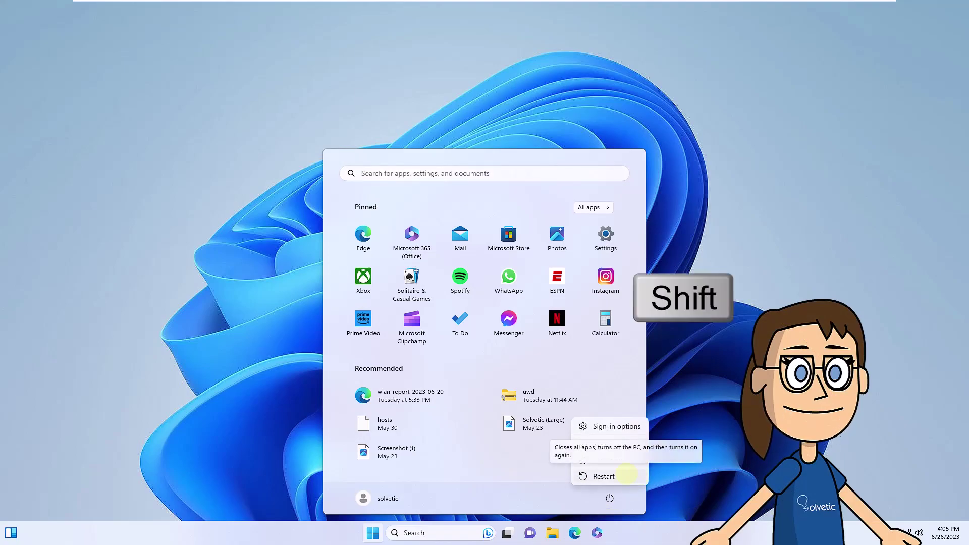
shift+click(626, 475)
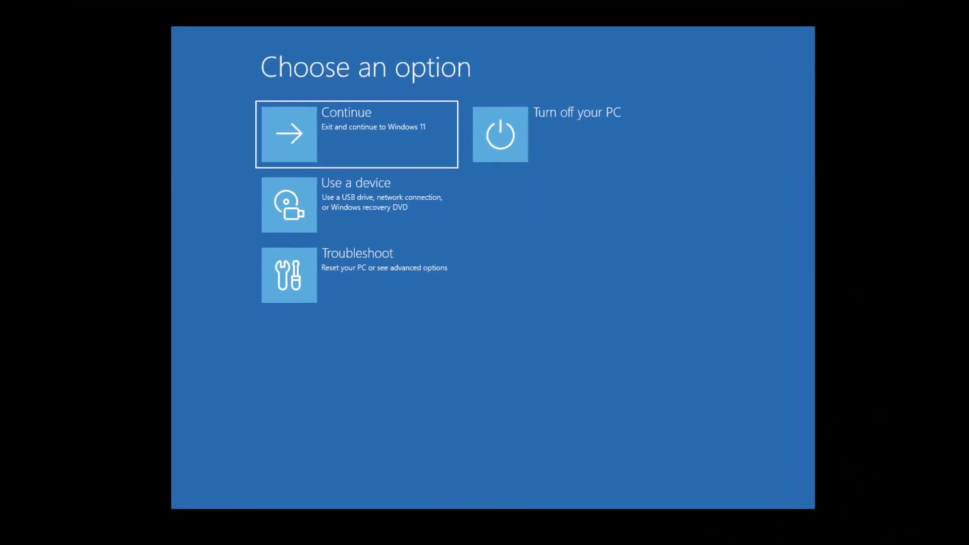
Run Startup Repair from the advanced troubleshooting options, and exit the recovery environment to continue to Windows 11
click(369, 289)
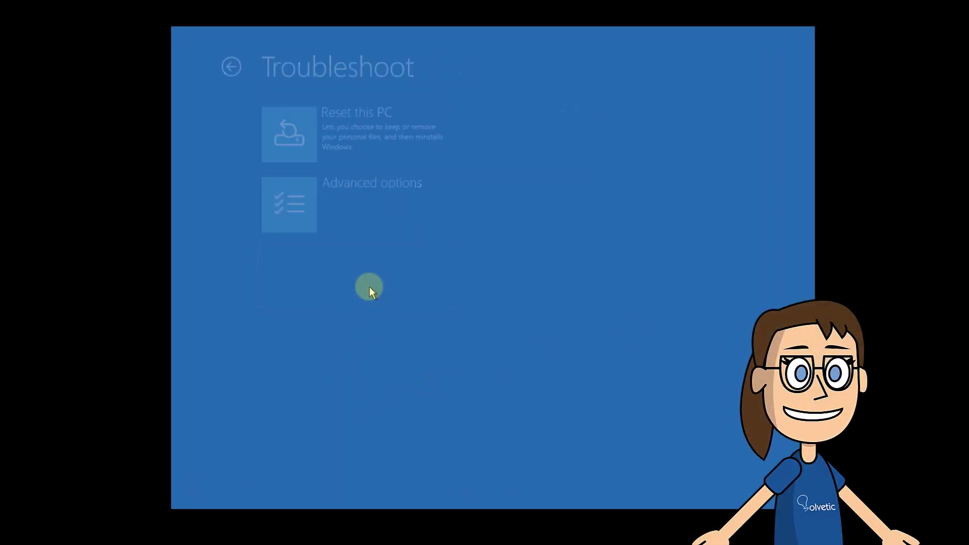
click(377, 225)
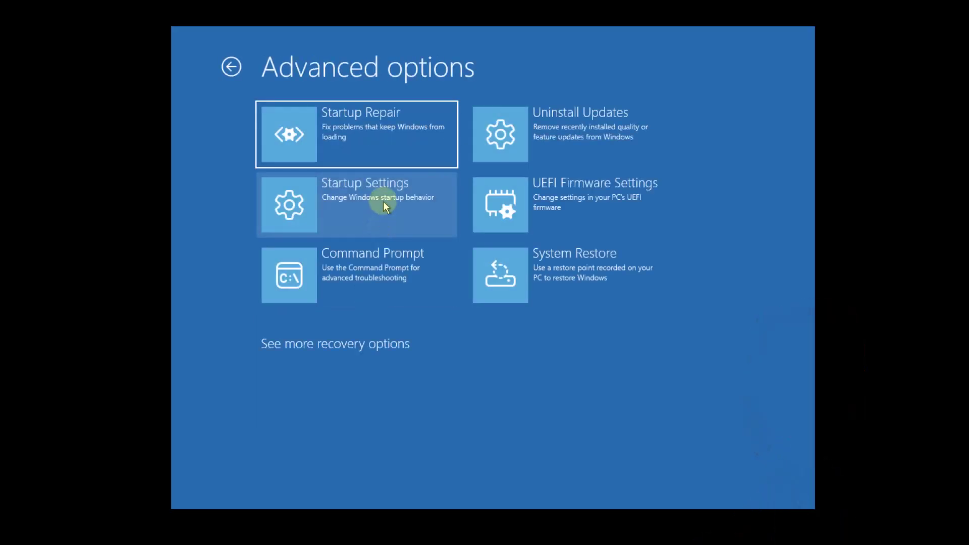
click(392, 138)
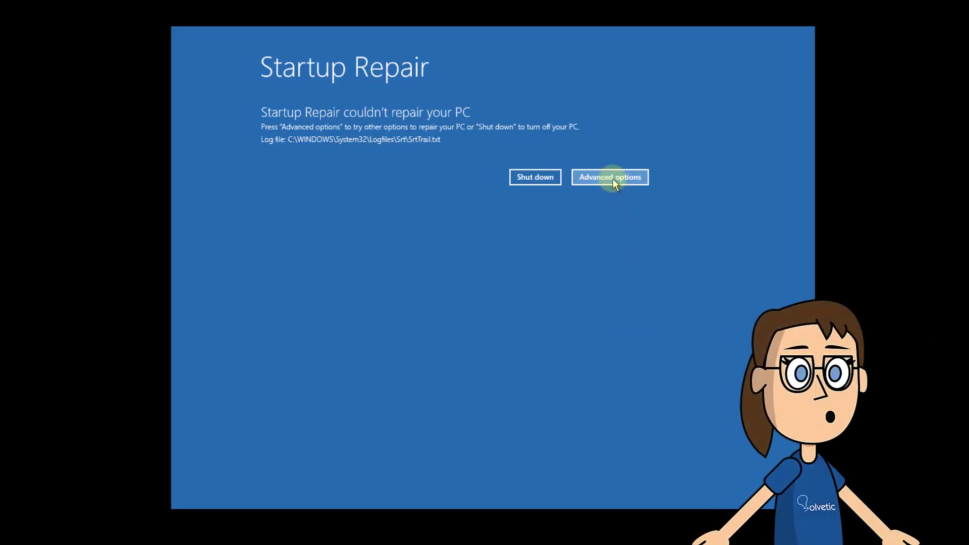
click(613, 178)
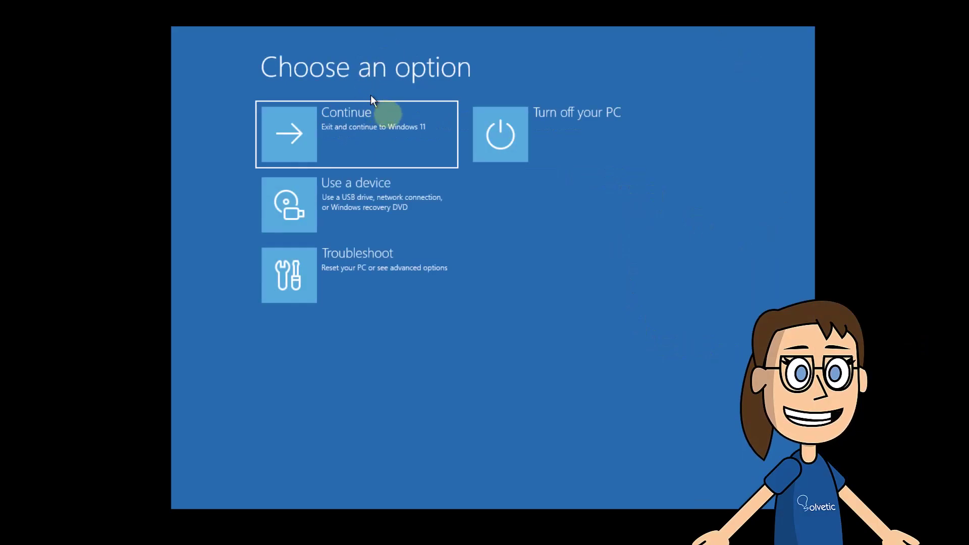
click(367, 137)
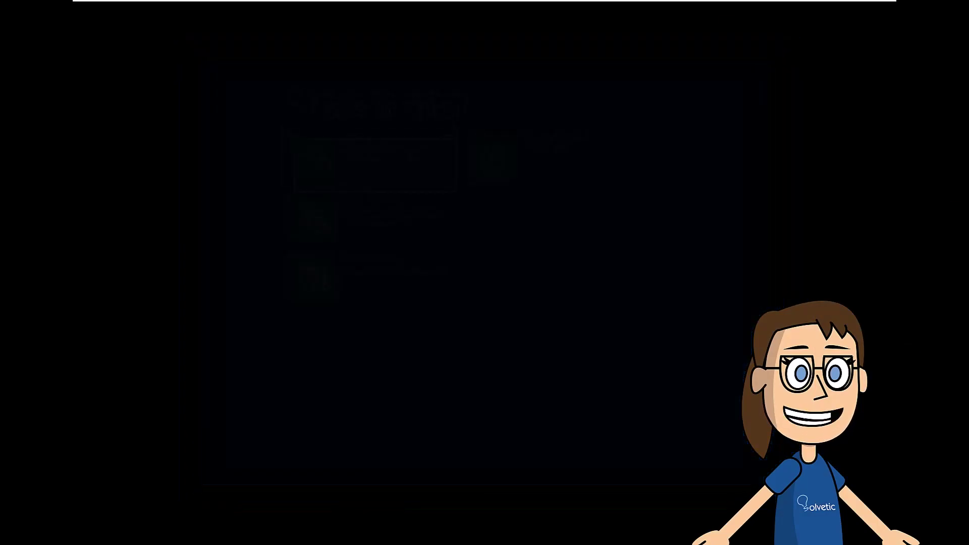